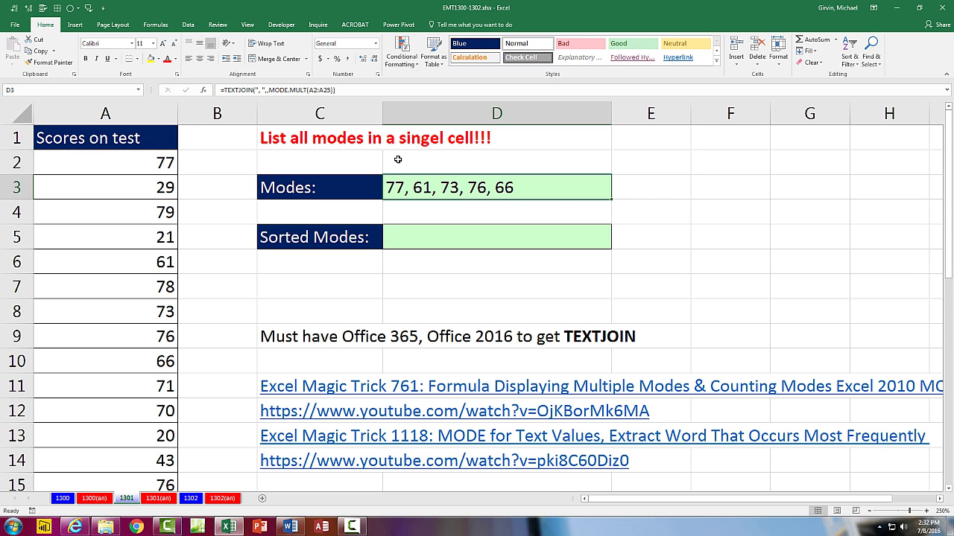
Evaluate the MODE.MULT argument inside D3's TEXTJOIN formula, then restore the formula and leave the cell
double_click(415, 186)
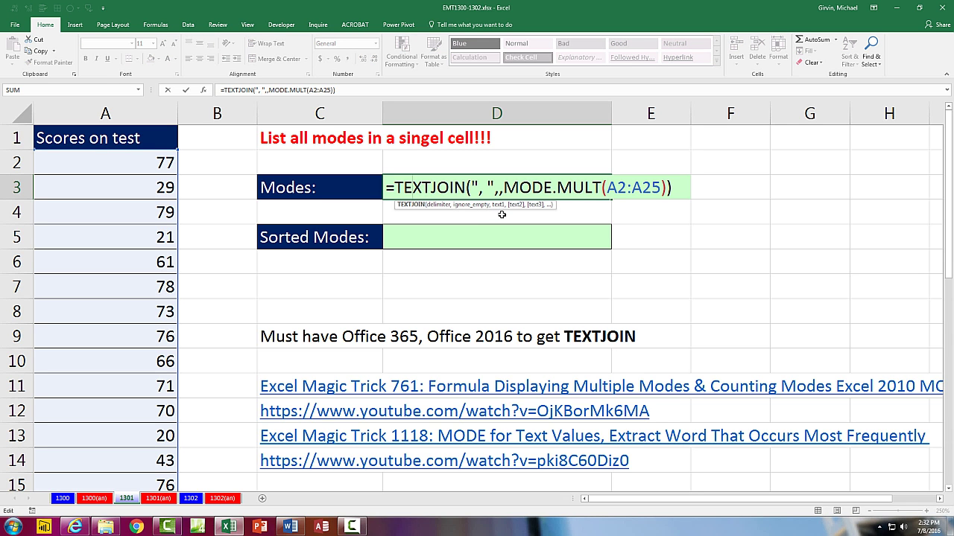
left_click(508, 188)
left_click(496, 205)
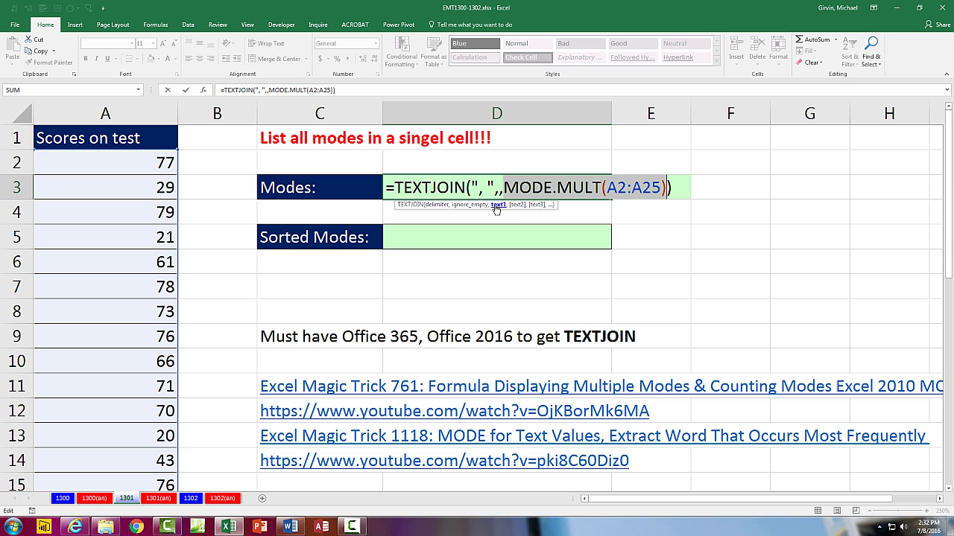
key("F9")
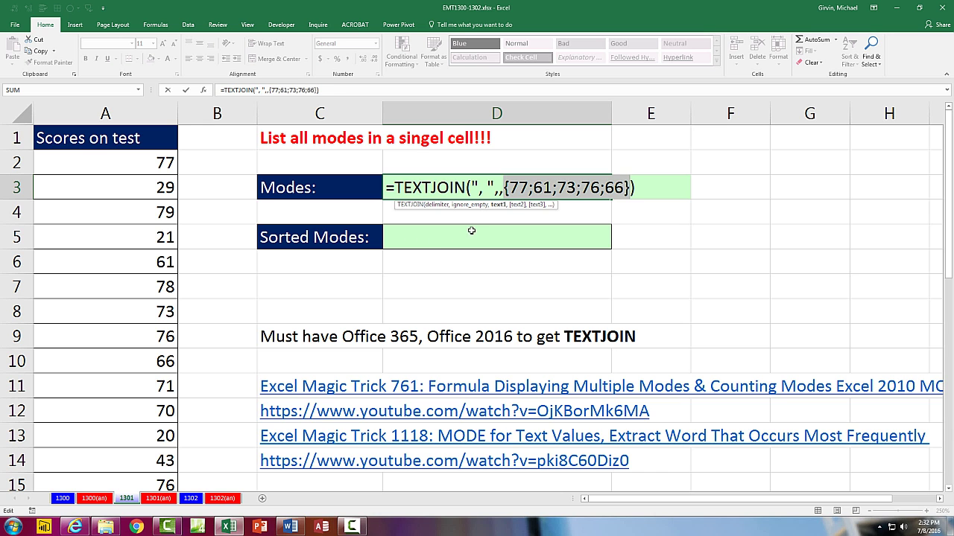
key("ctrl+z")
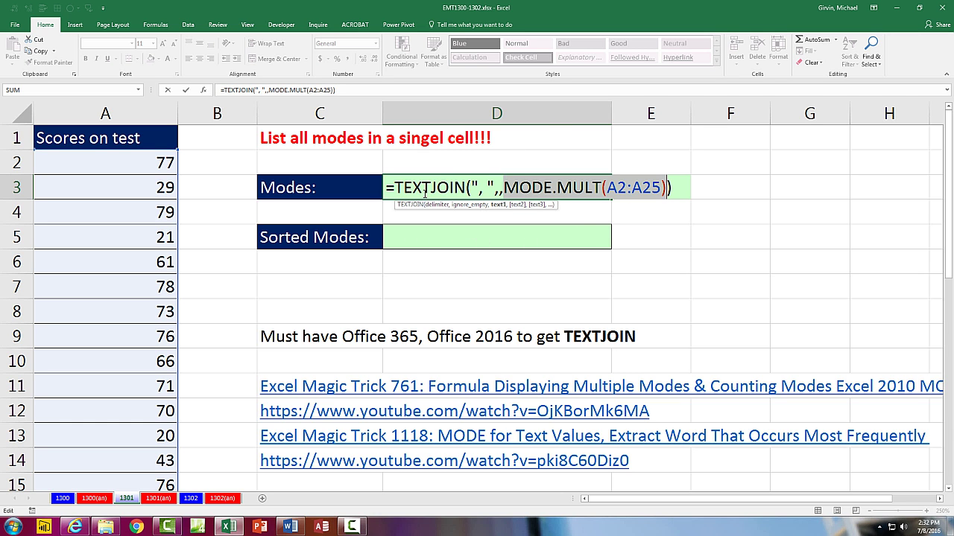
left_click(483, 191)
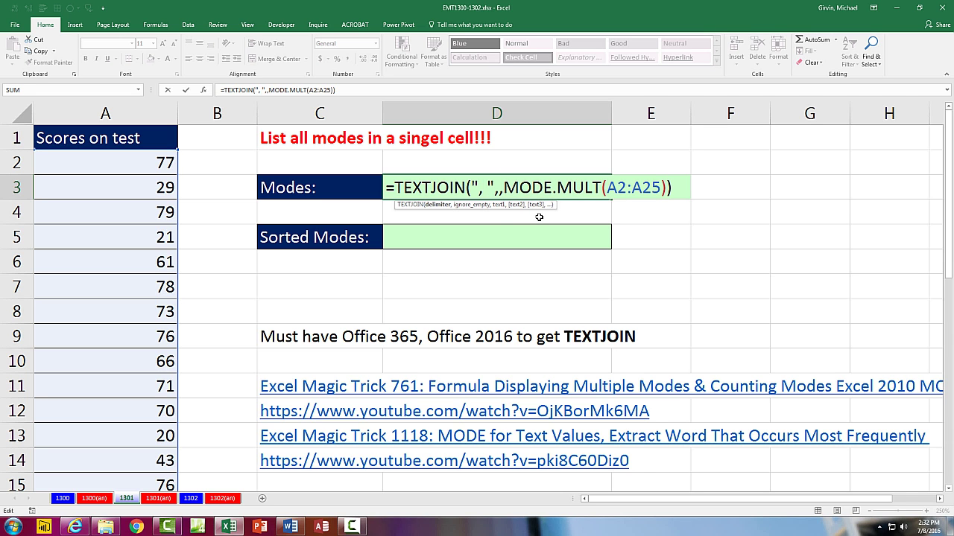
key("Return")
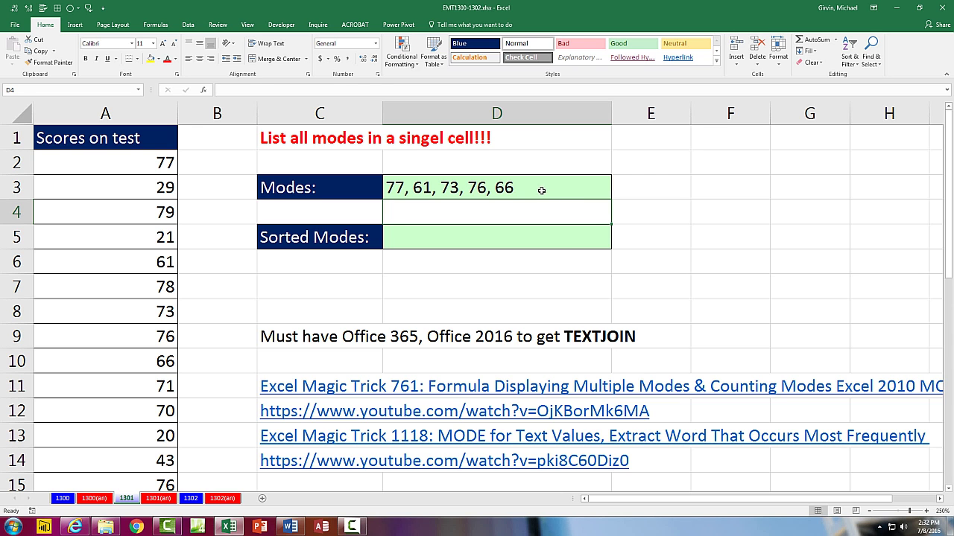
Copy MODE.MULT(A2:A25) from the TEXTJOIN formula in D3, leaving that formula as it is
double_click(541, 189)
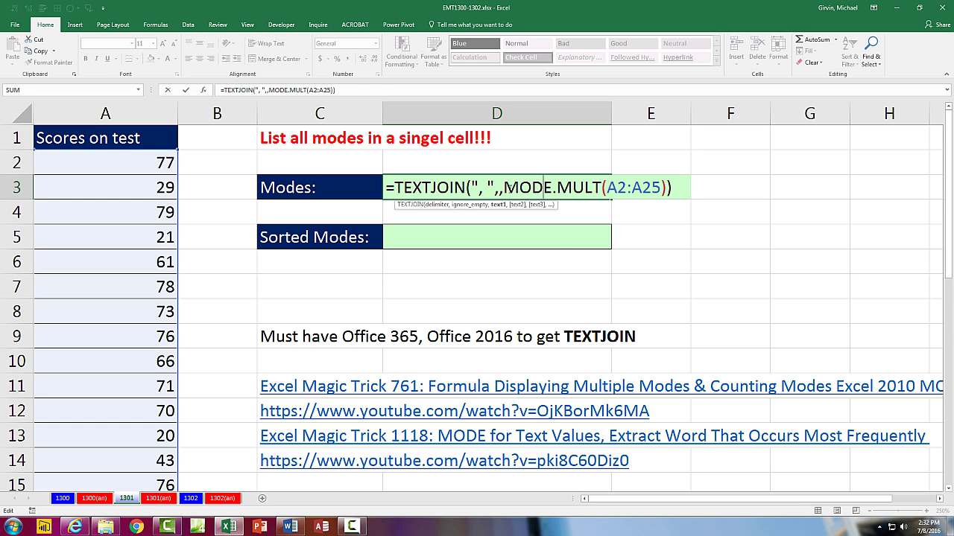
key("Escape")
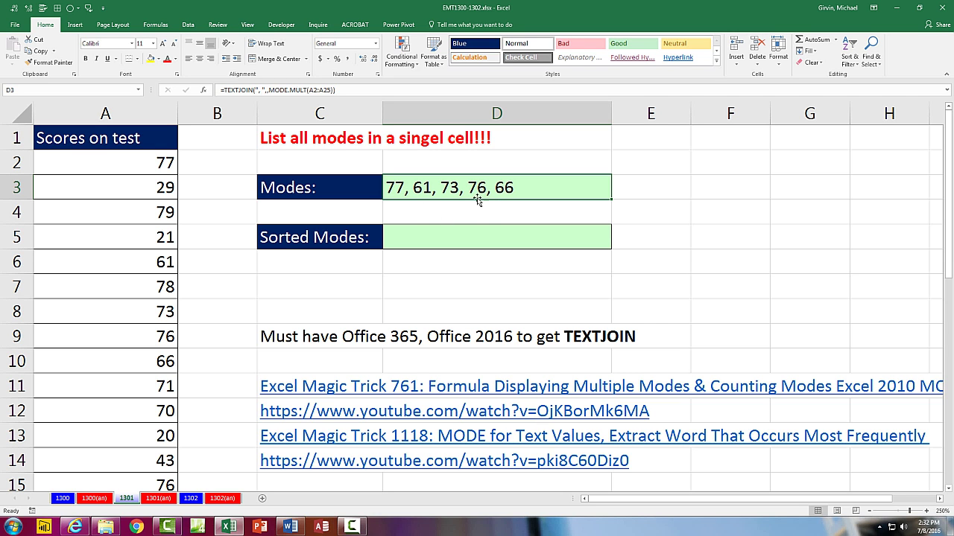
double_click(538, 190)
left_click(515, 190)
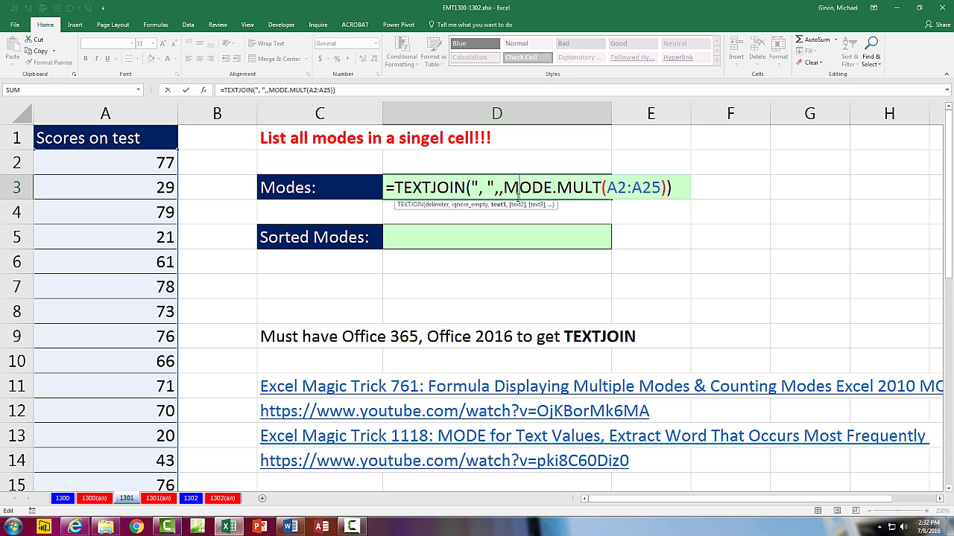
left_click(497, 206)
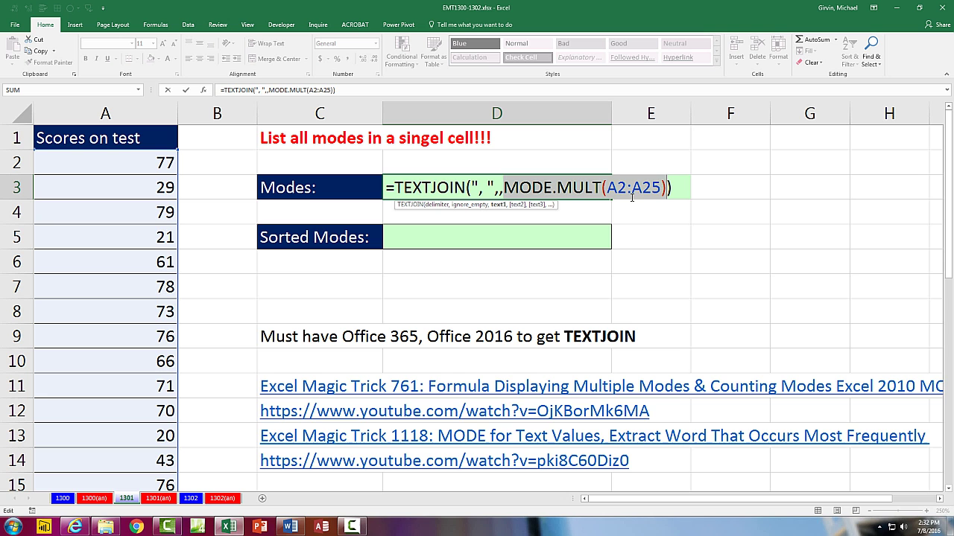
key("ctrl+c")
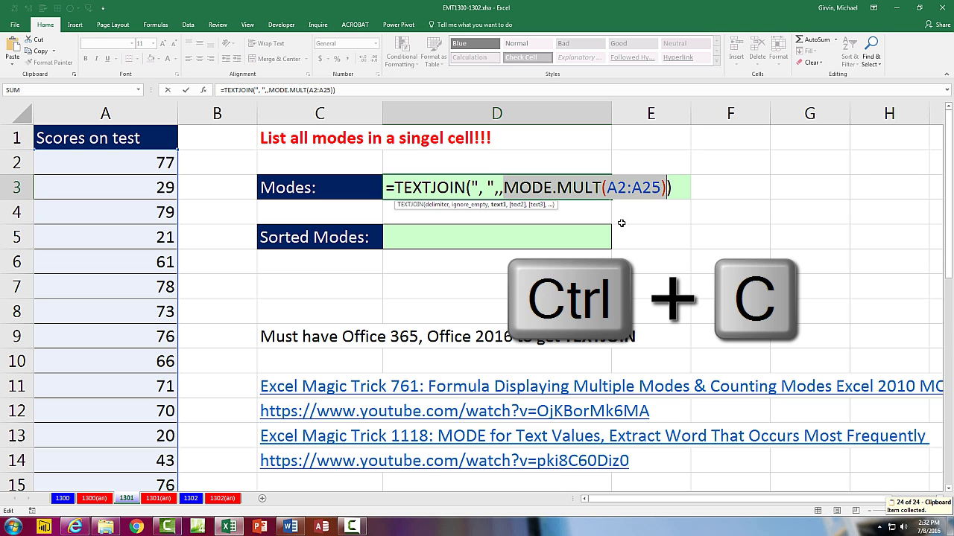
key("ctrl+shift+Return")
Write the formula =SMALL(MODE.MULT(A2:A25),{1,2,3,4,5}) in D5, reusing the copied MODE.MULT part
left_click(576, 235)
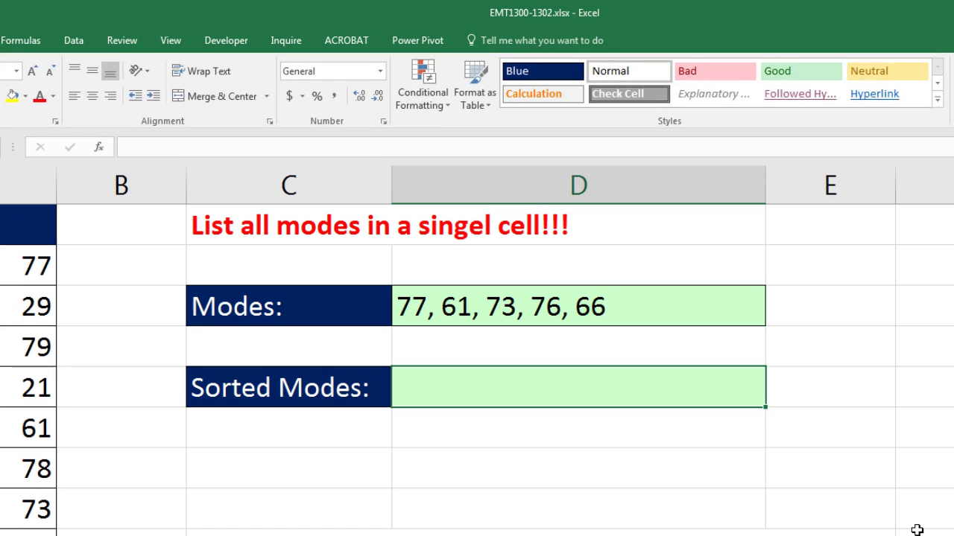
type("=sm")
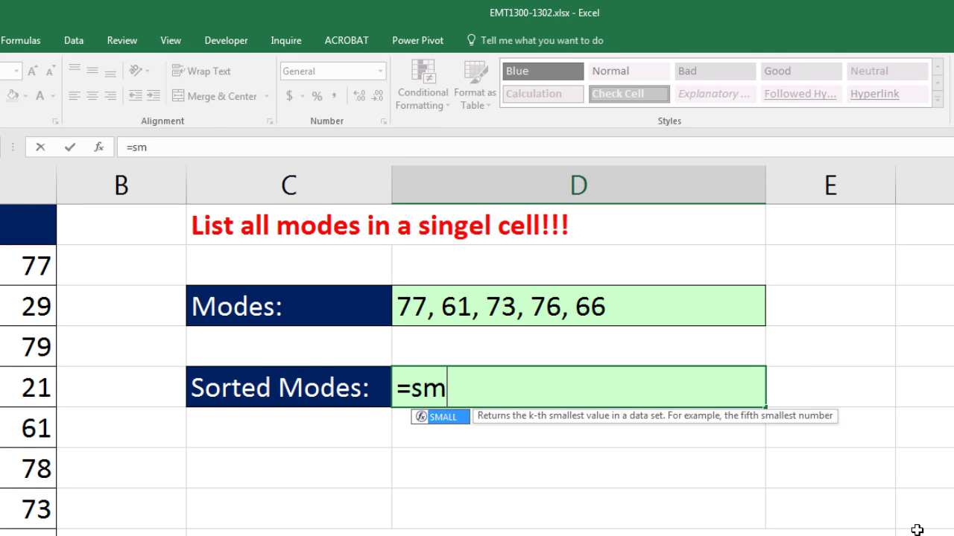
key("Tab")
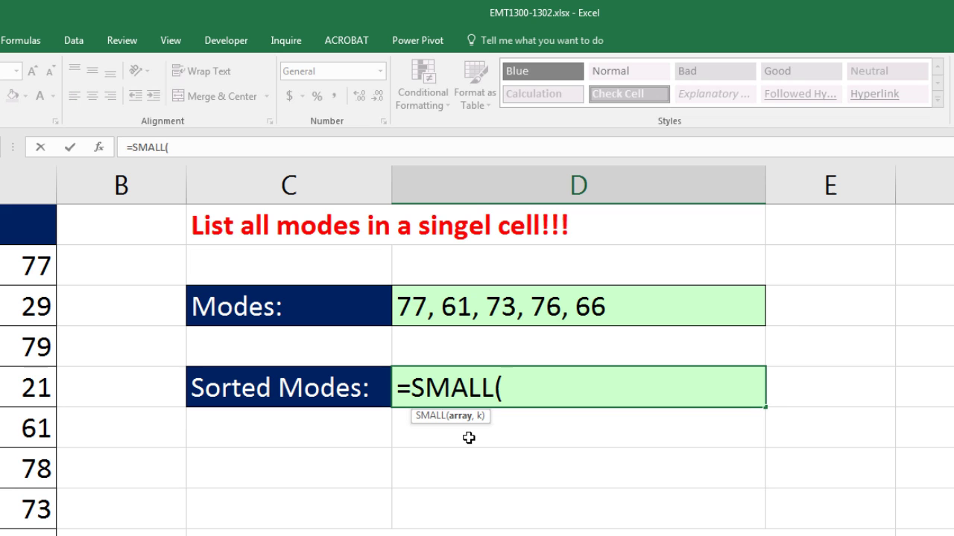
key("ctrl+v")
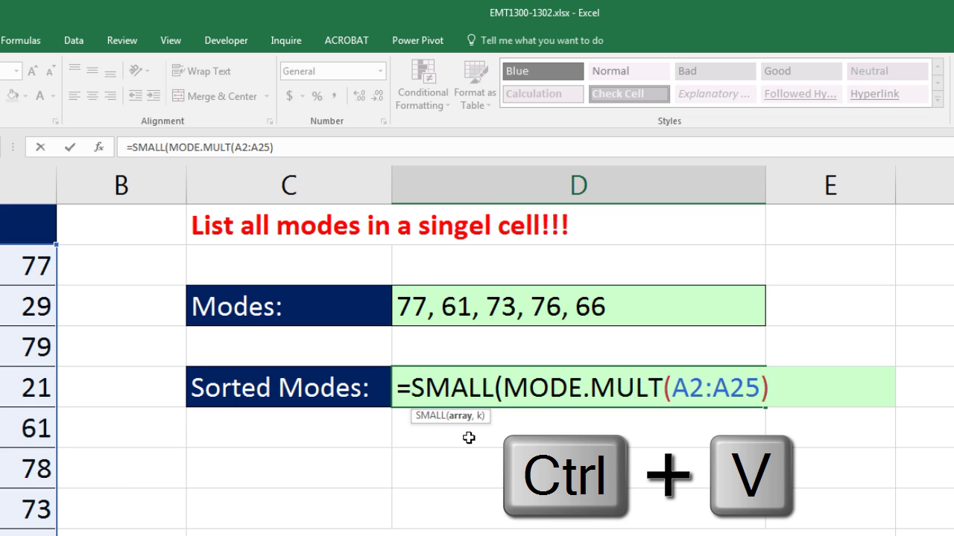
type(",")
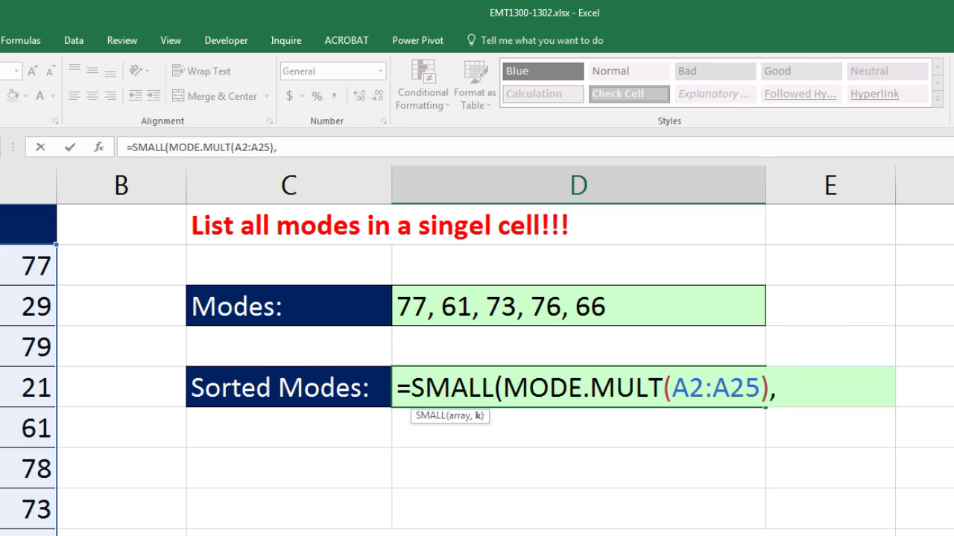
type("{1,2,3,")
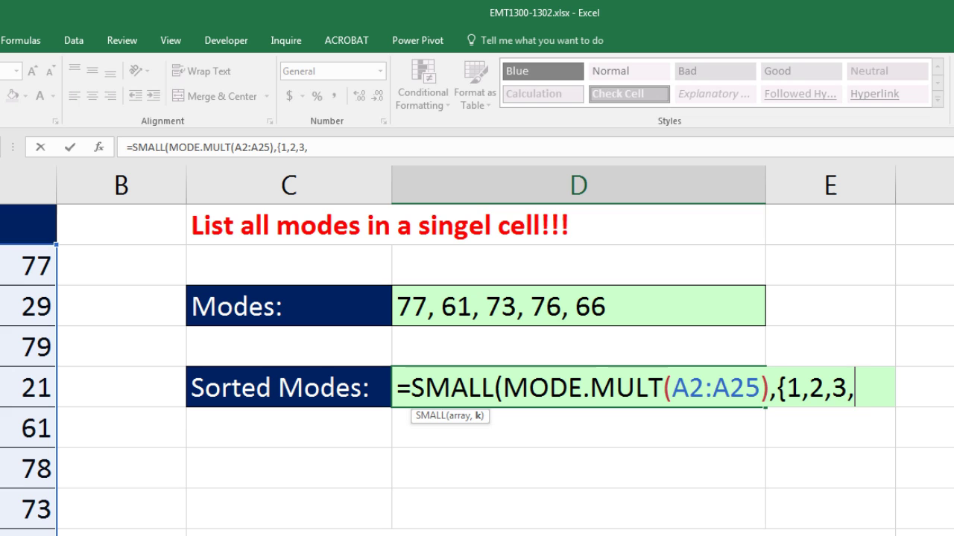
type("4,5")
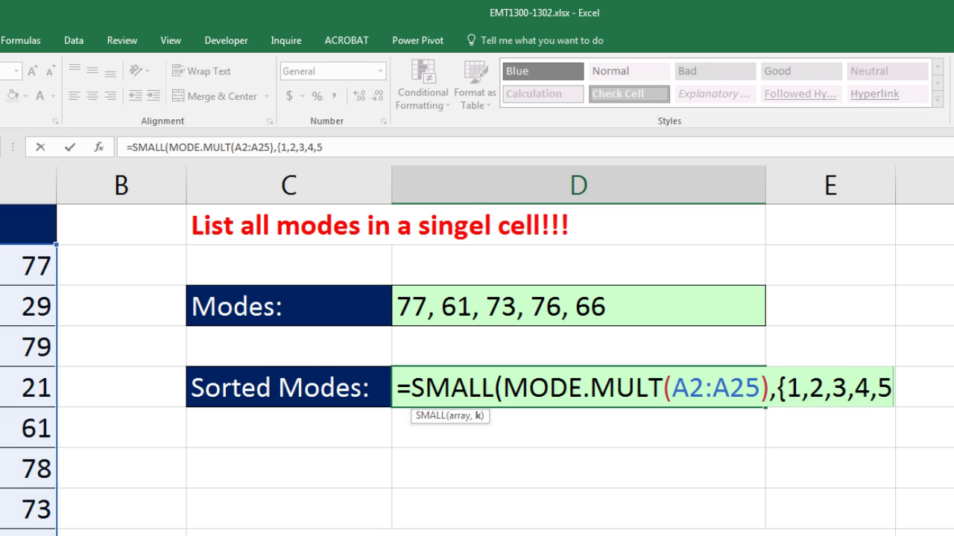
type("}")
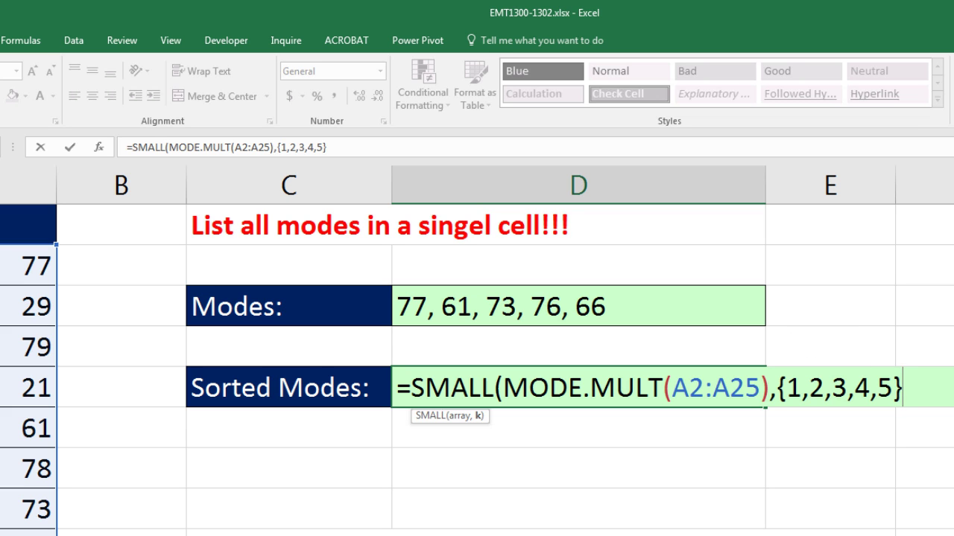
type(")")
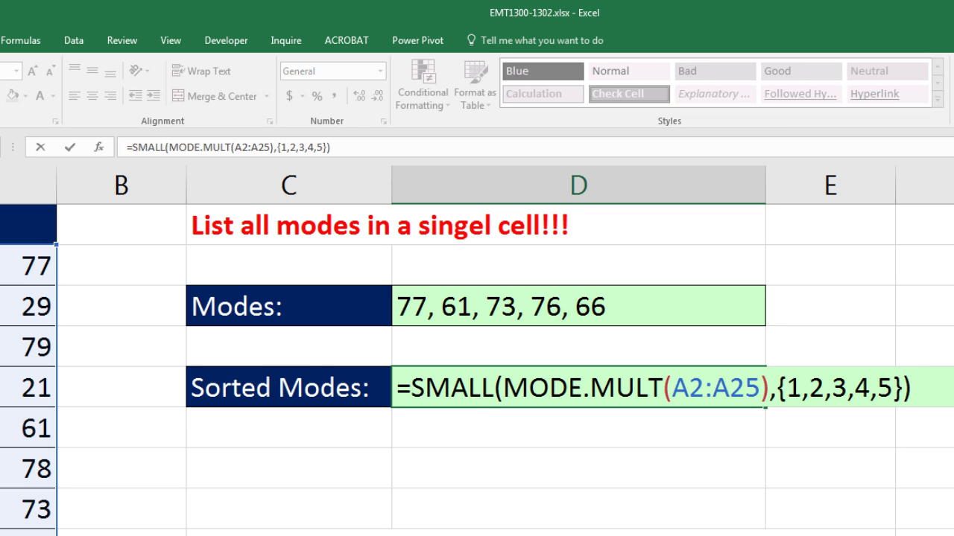
Evaluate the whole SMALL formula in D5 to inspect its array, then revert it to the formula text
key("ctrl+shift+Left")
key("ctrl+shift+Left")
key("ctrl+shift+Left")
key("ctrl+shift+Left")
key("ctrl+shift+Left")
key("ctrl+shift+Left")
key("ctrl+shift+Left")
key("ctrl+shift+Left")
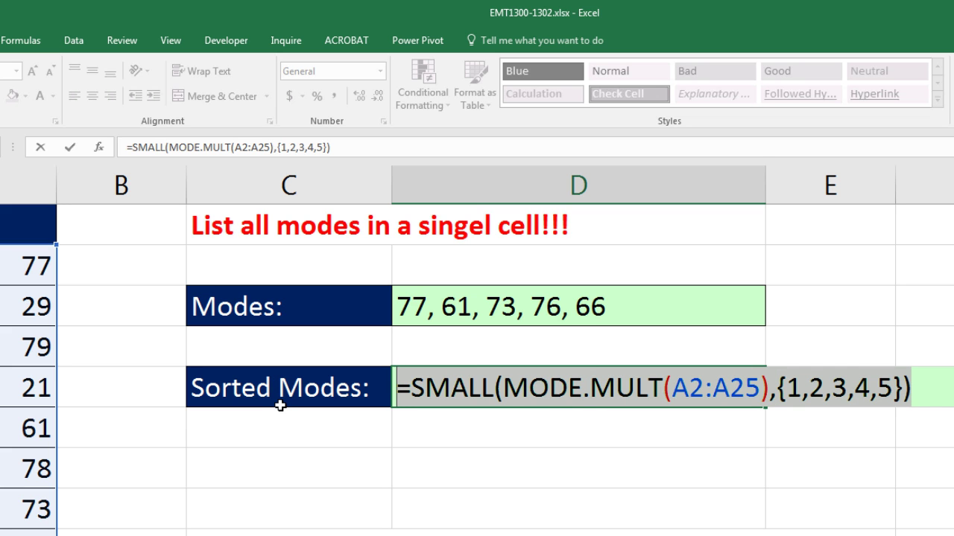
key("F9")
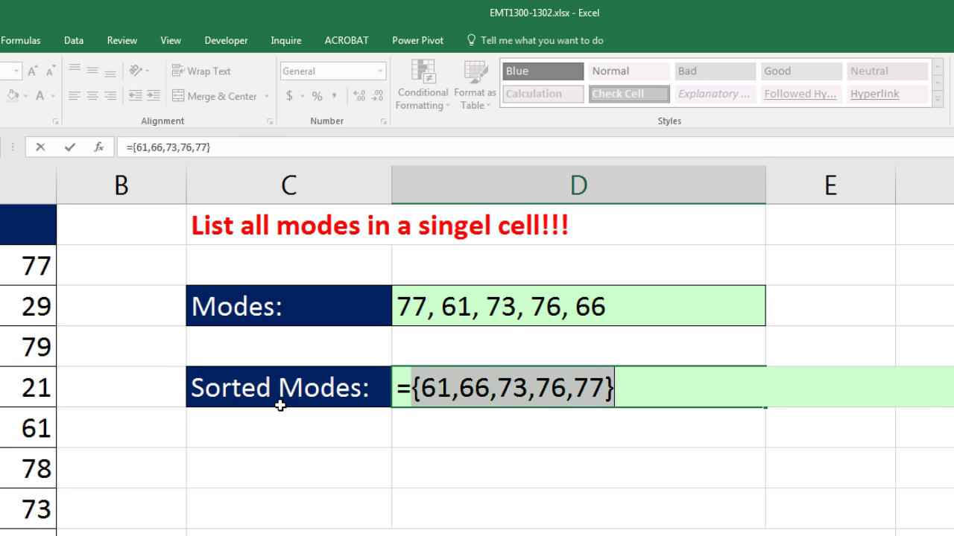
key("ctrl+z")
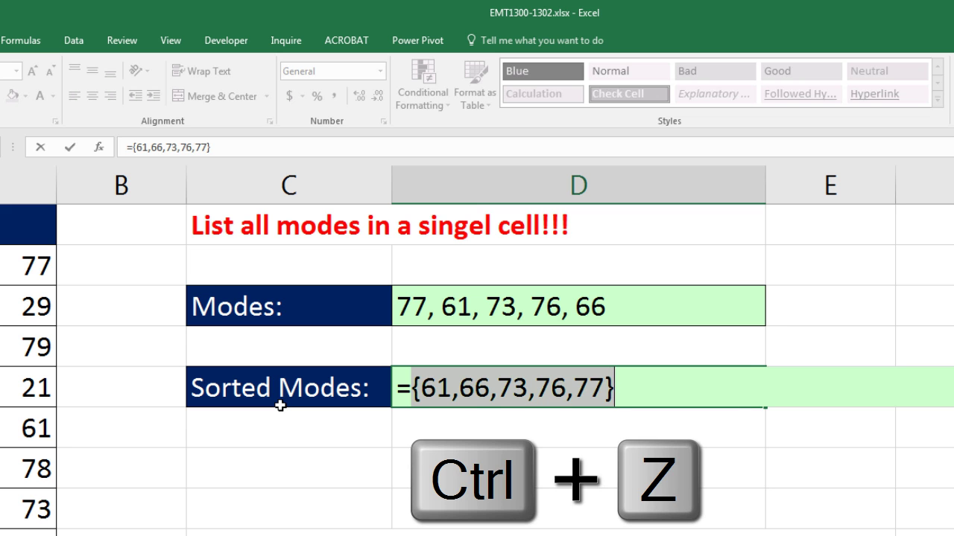
key("ctrl+z")
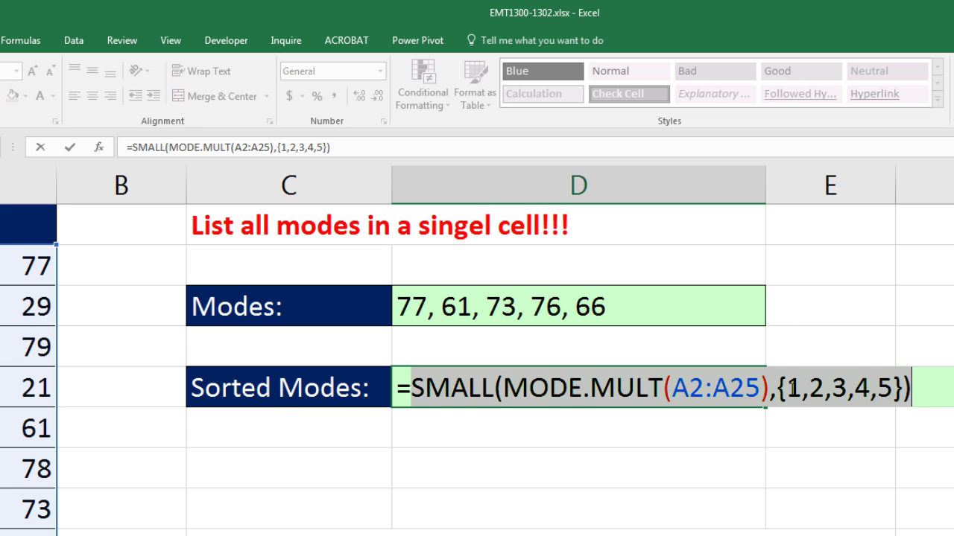
Copy MODE.MULT(A2:A25) from the SMALL formula and enter the formula in D5
left_click(834, 395)
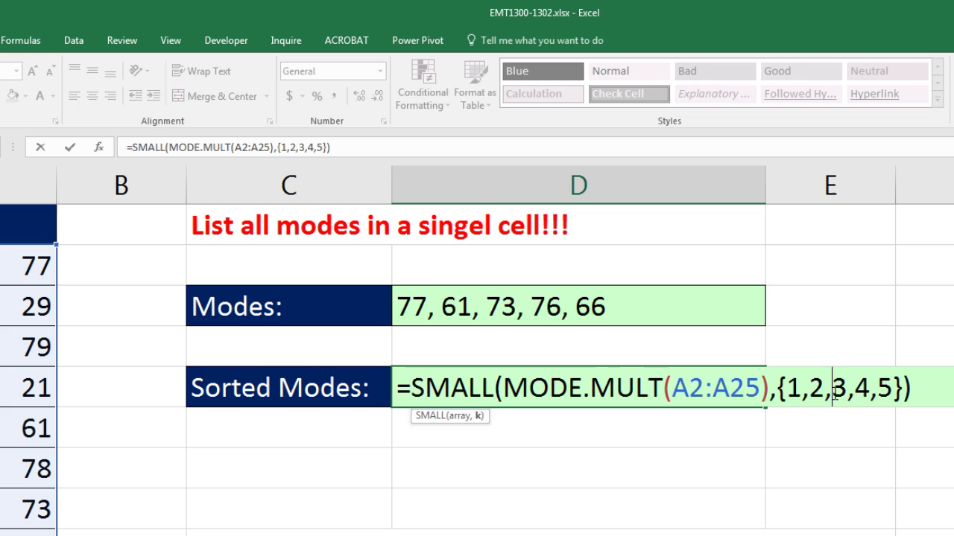
left_click_drag(776, 388, 903, 393)
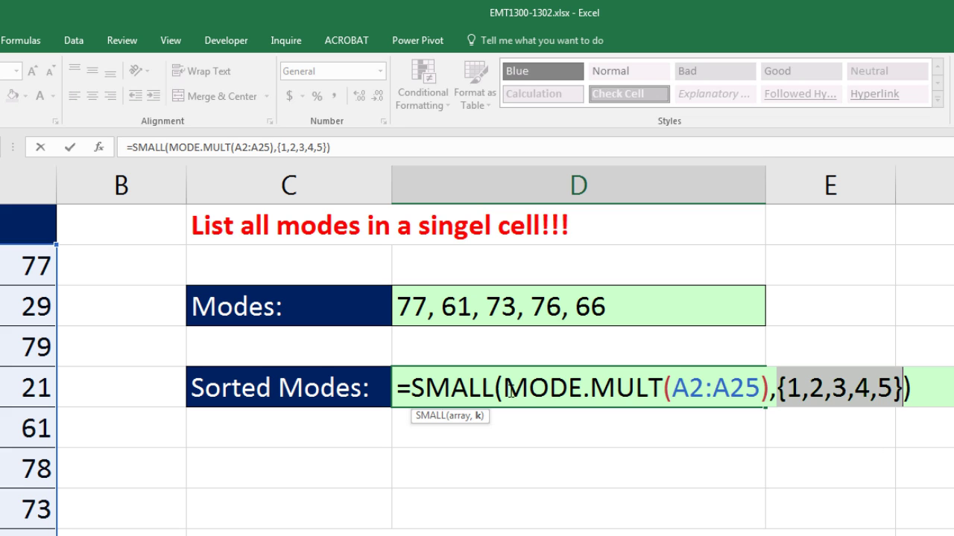
left_click_drag(505, 393, 770, 386)
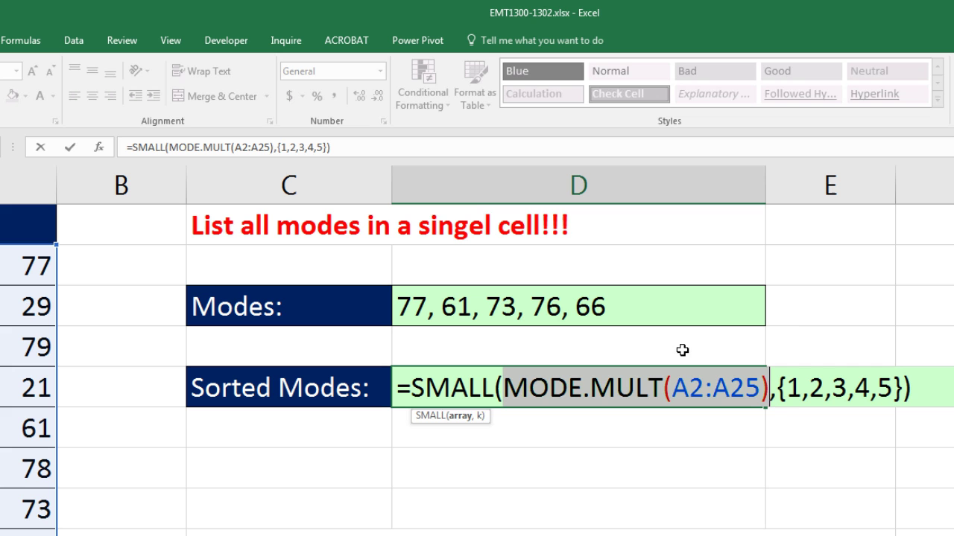
key("ctrl+c")
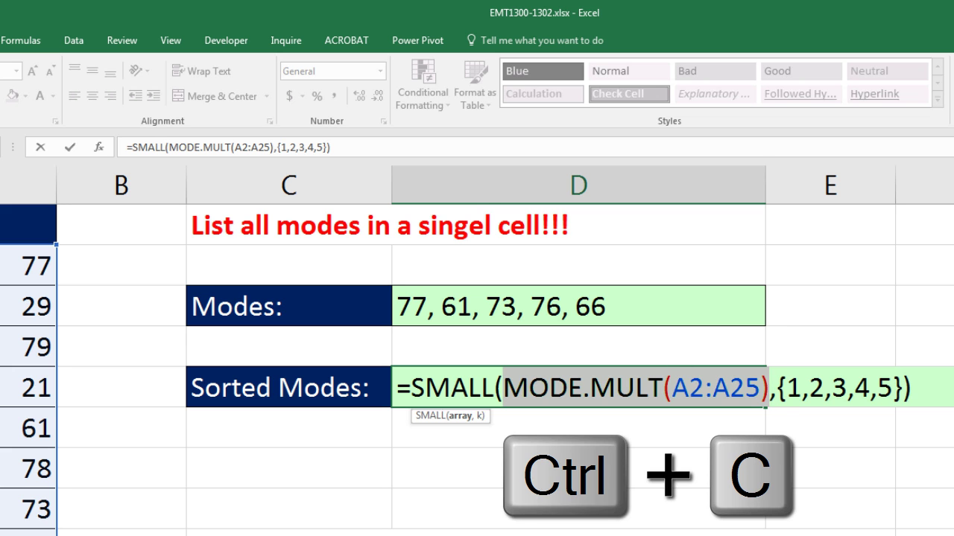
key("Return")
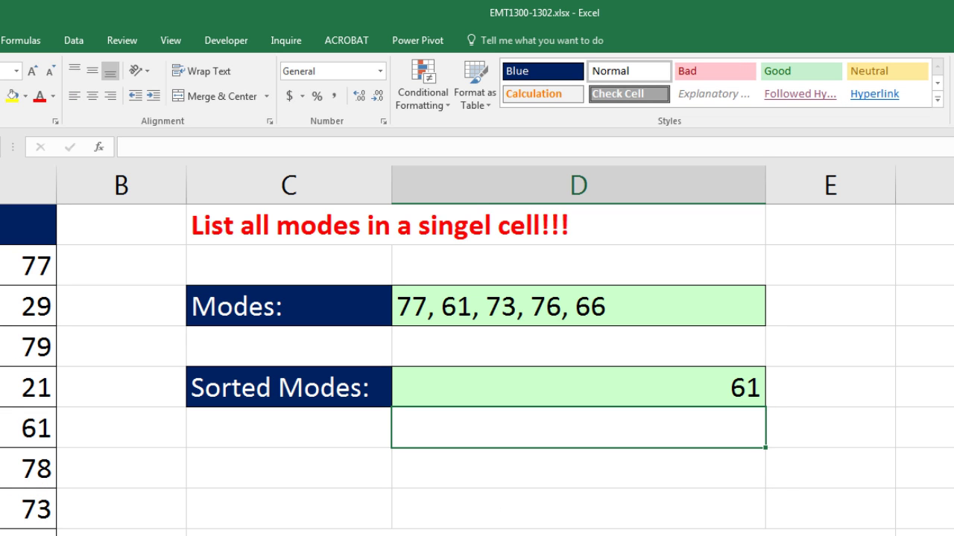
Enter =COUNT(MODE.MULT(A2:A25)) in D6 to count the modes
type("=co")
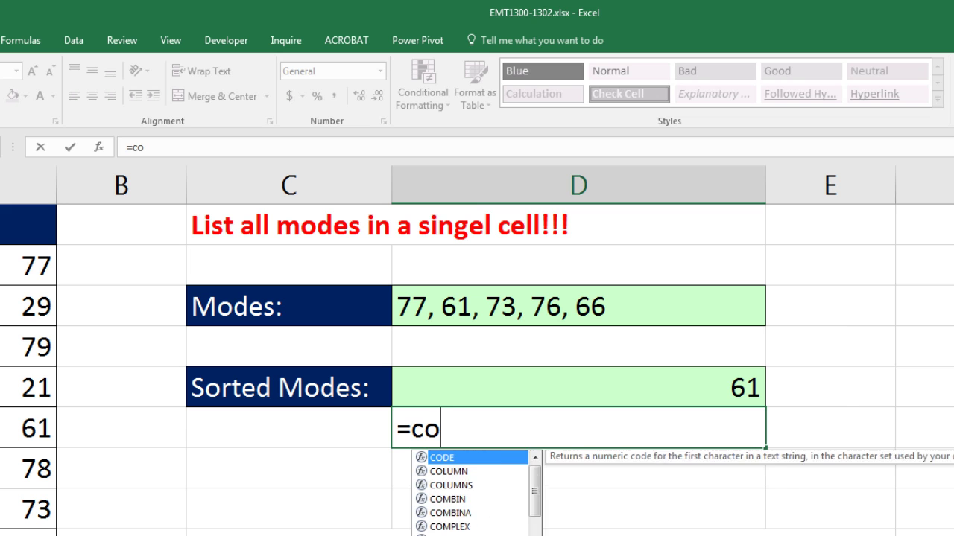
type("unt")
key("Tab")
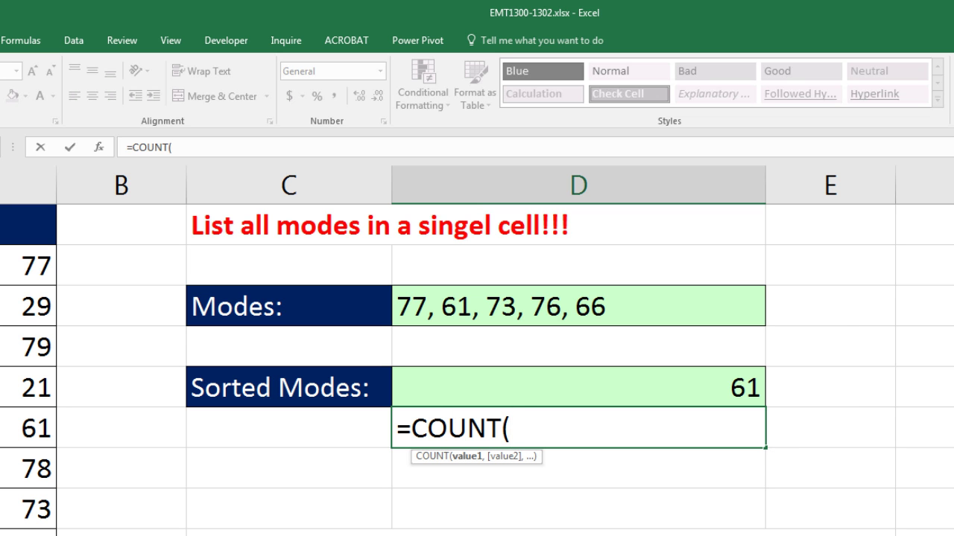
key("ctrl+v")
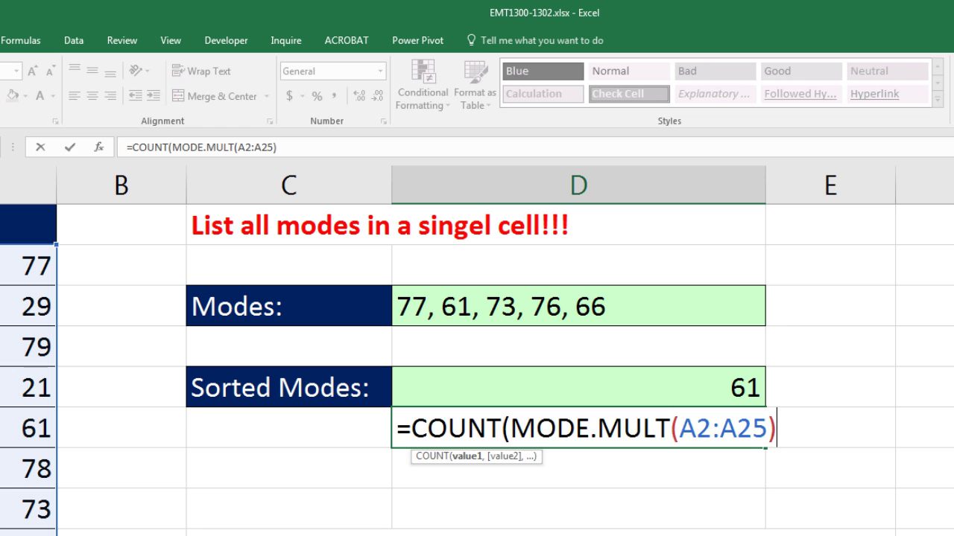
type(")")
key("Return")
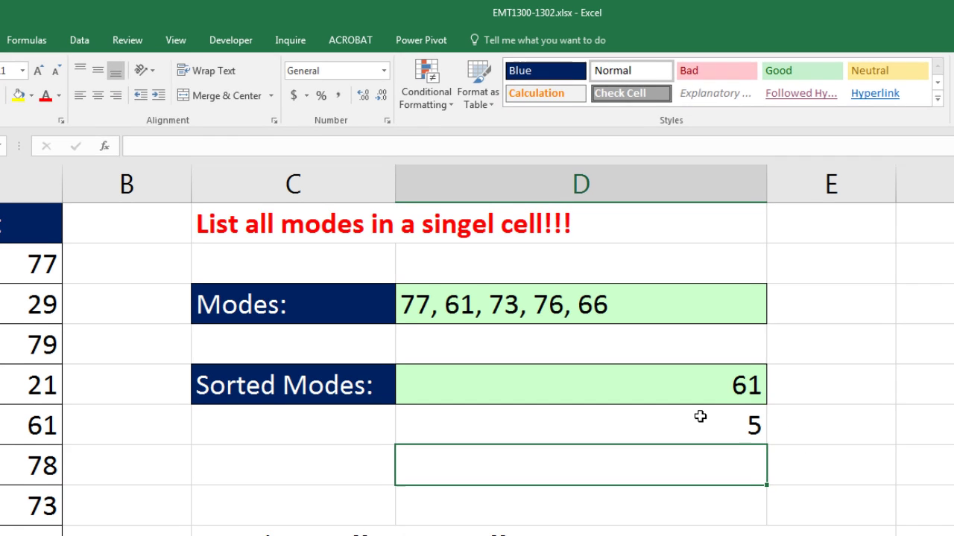
Change the test score in A3 to 77, keeping the cell selected
left_click(22, 307)
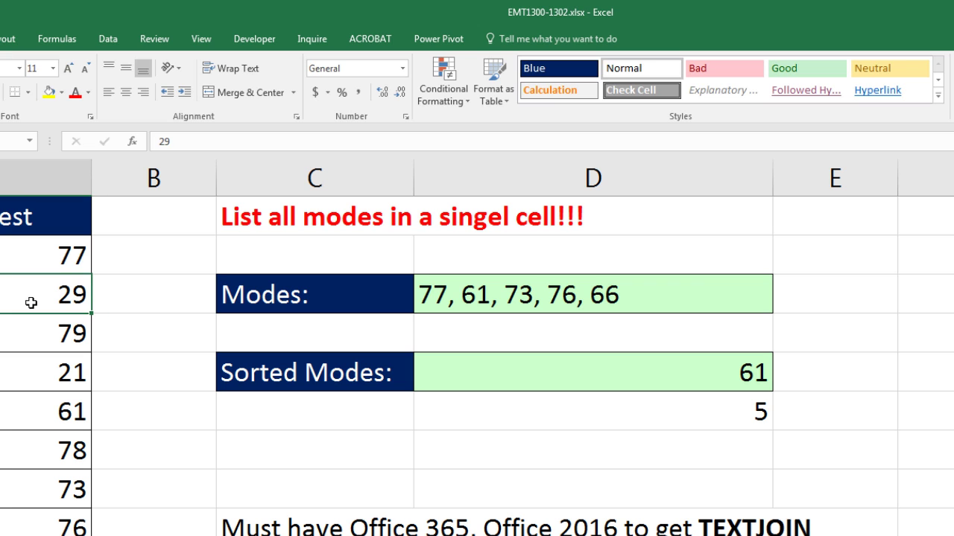
type("77")
key("ctrl+Return")
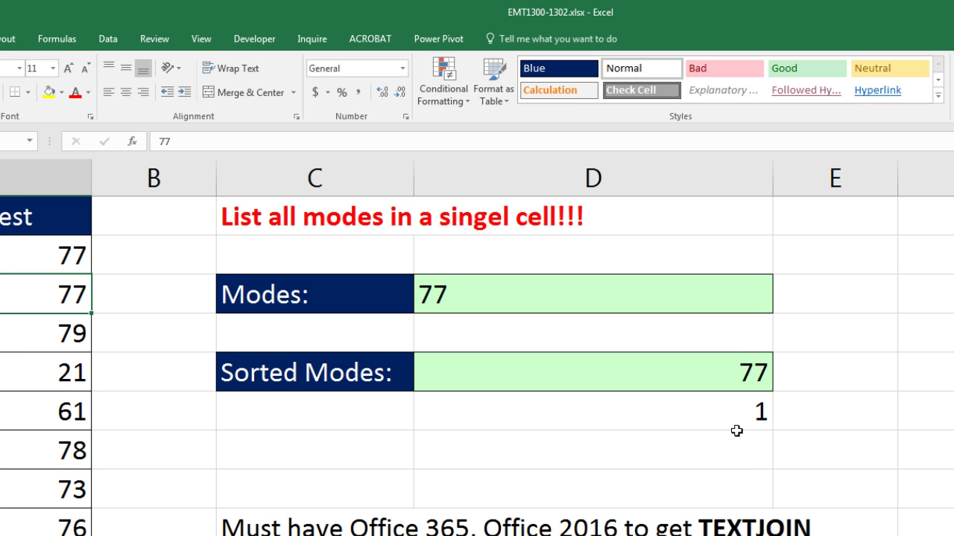
Undo the score change in A3 and join "1:"& to the front of the COUNT formula in D6
key("ctrl+z")
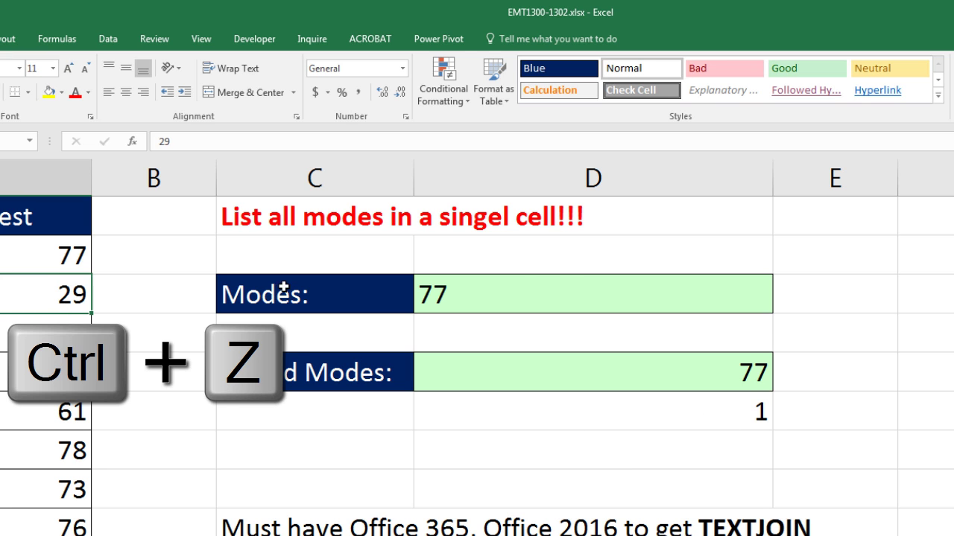
double_click(636, 414)
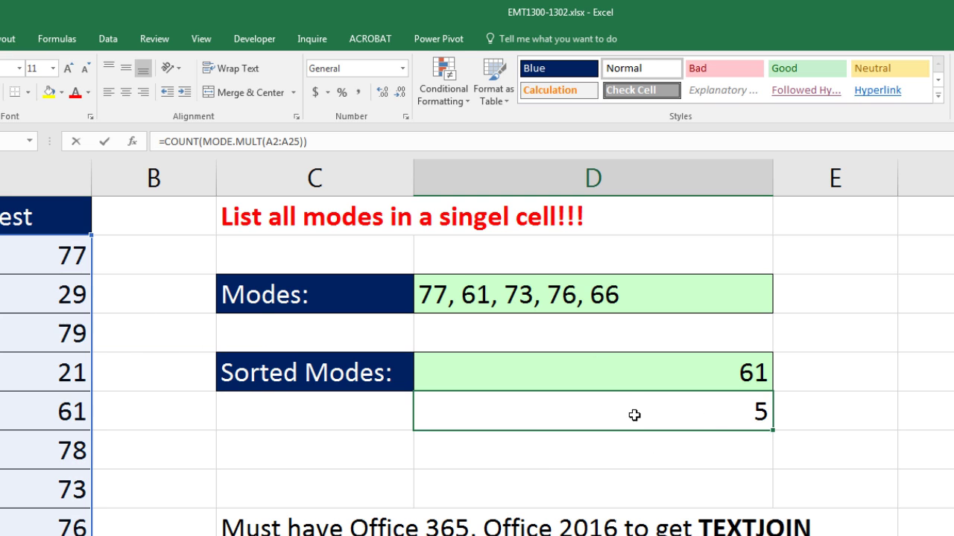
left_click(437, 418)
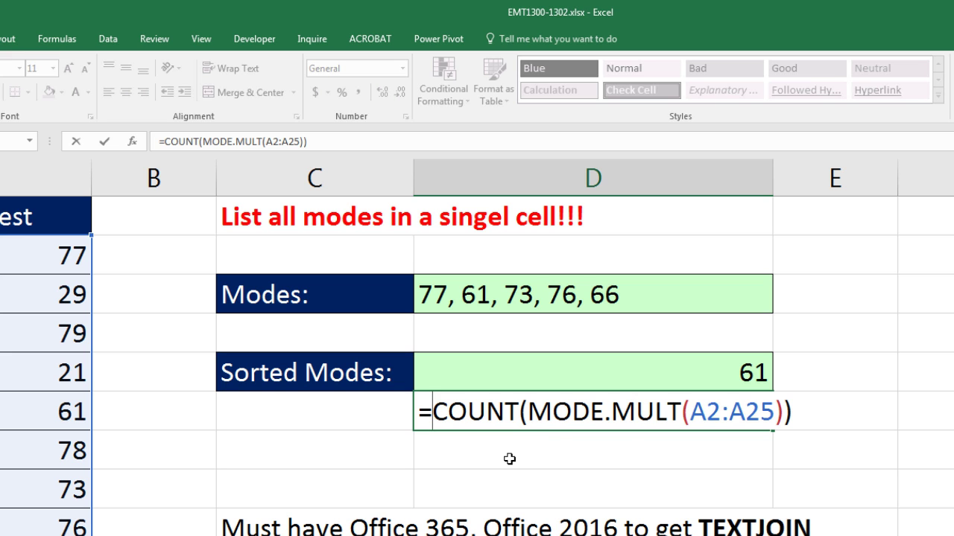
type("\"1")
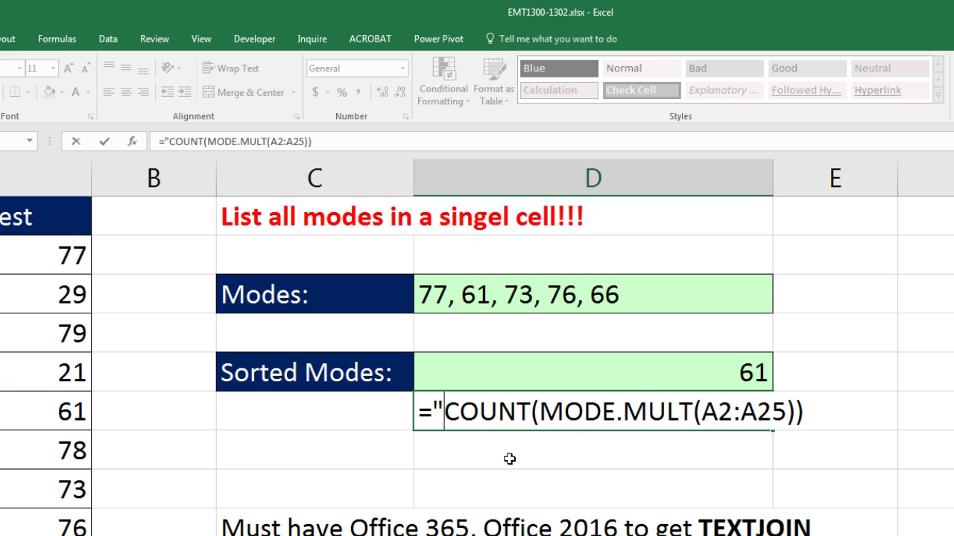
type(":\"")
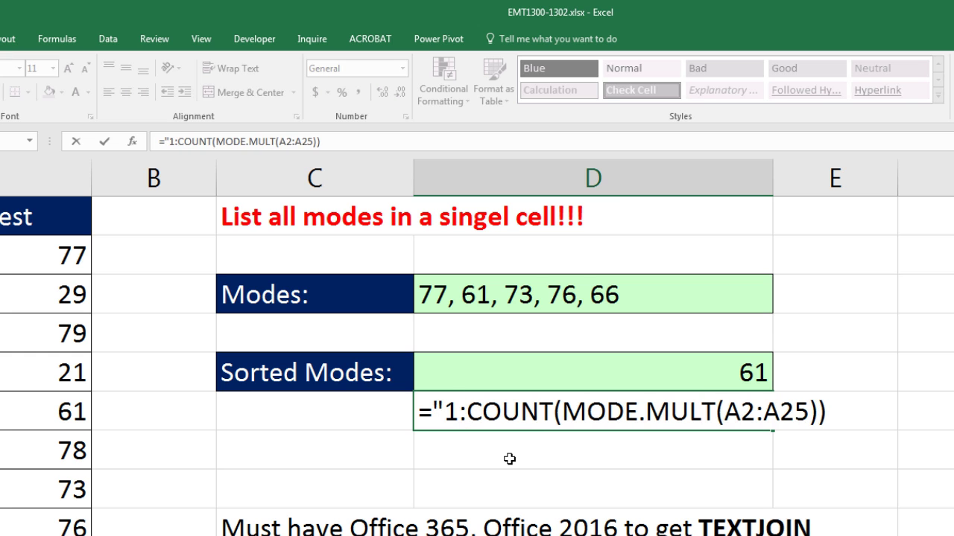
type("&")
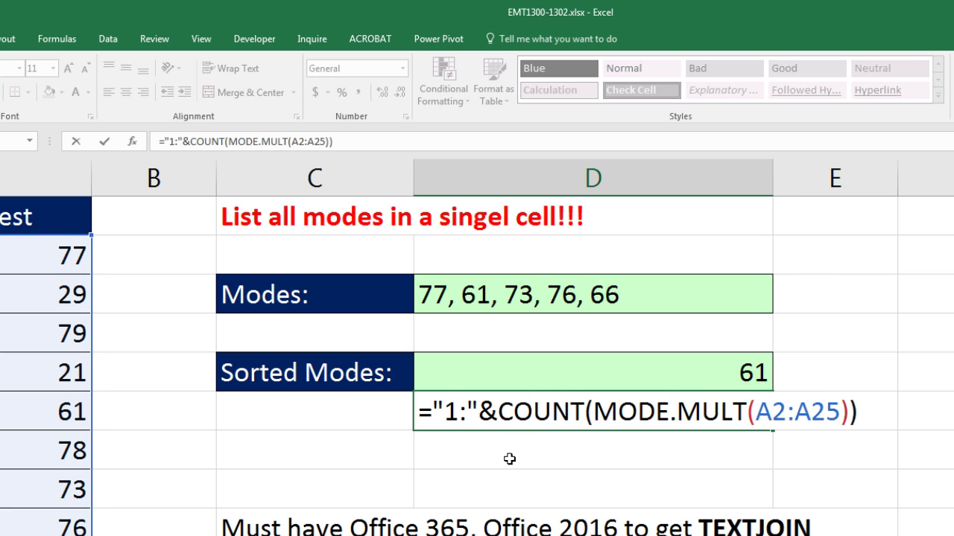
Evaluate the "1:"&COUNT(MODE.MULT(A2:A25)) expression in D6 to inspect its text, then revert it to the formula
left_click_drag(432, 412, 932, 452)
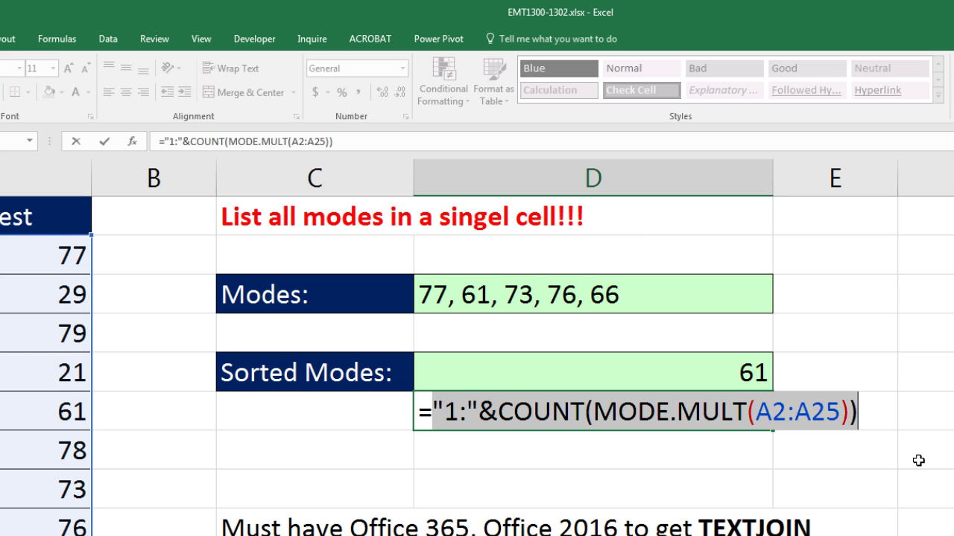
key("F9")
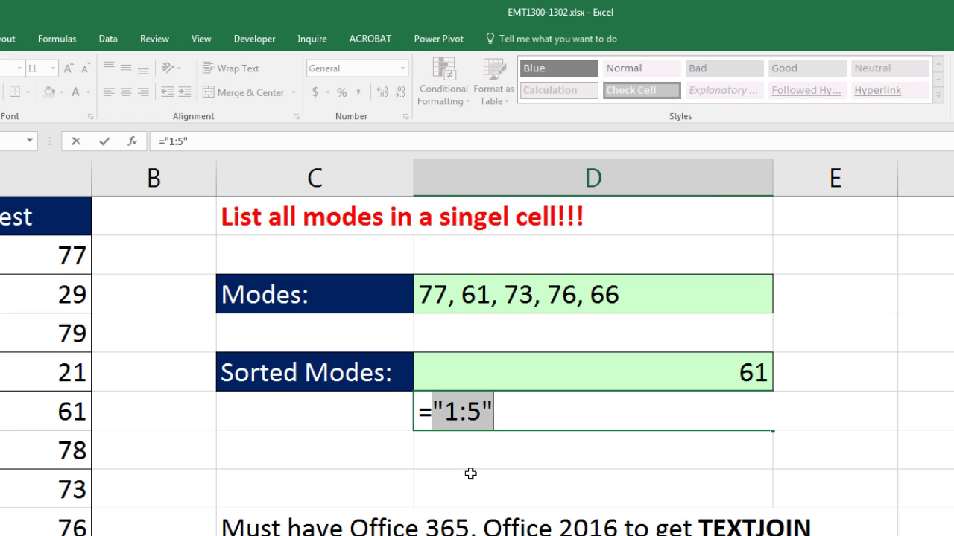
key("ctrl+z")
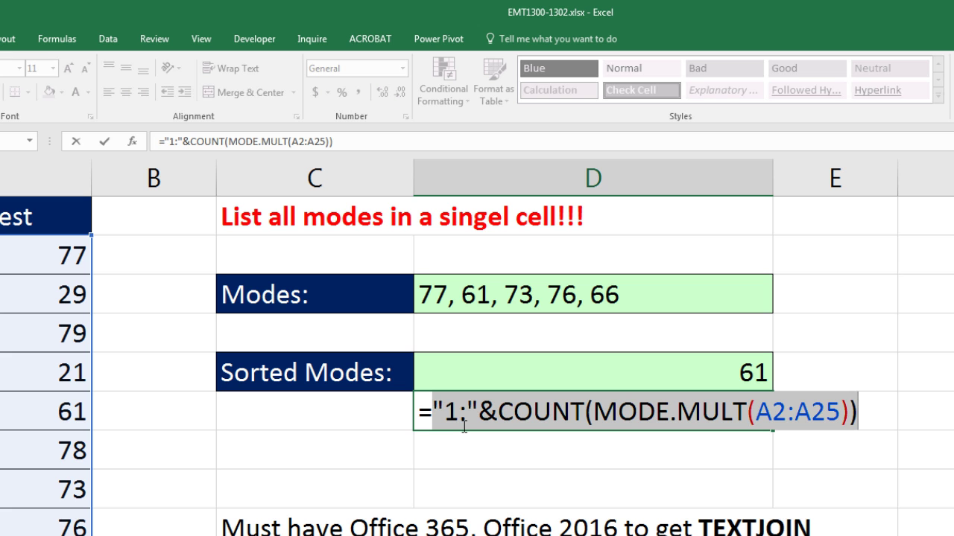
Wrap the D6 expression in INDIRECT so it reads =INDIRECT("1:"&COUNT(MODE.MULT(A2:A25)))
left_click(434, 409)
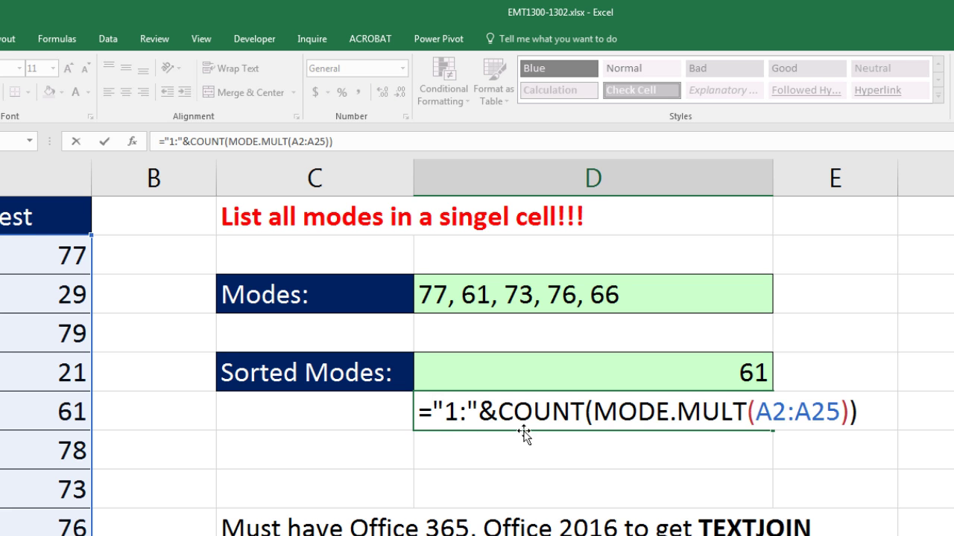
type("ind")
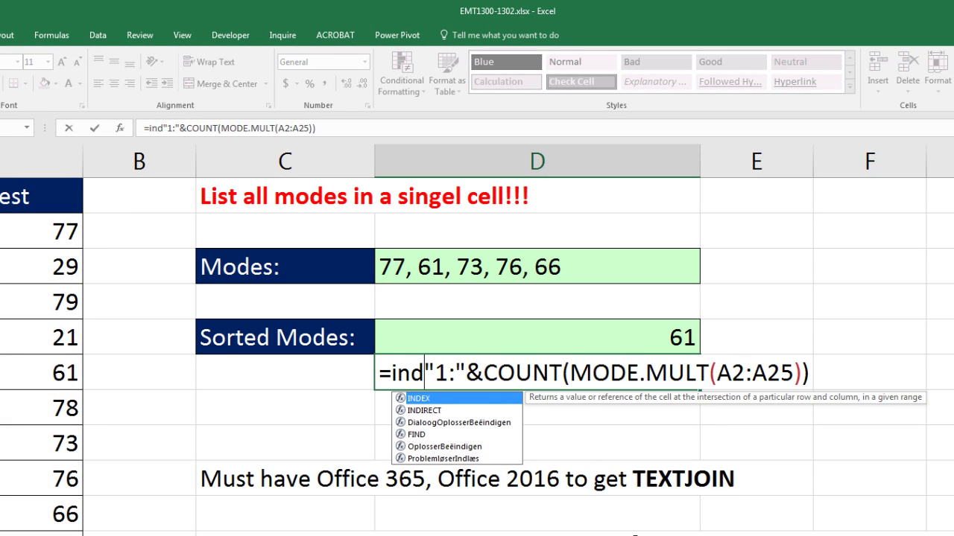
type("i")
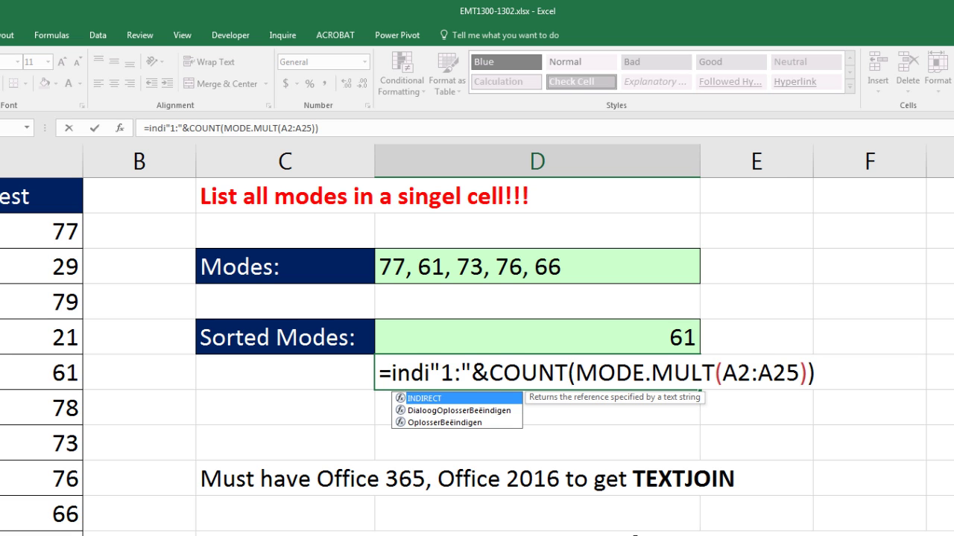
key("Tab")
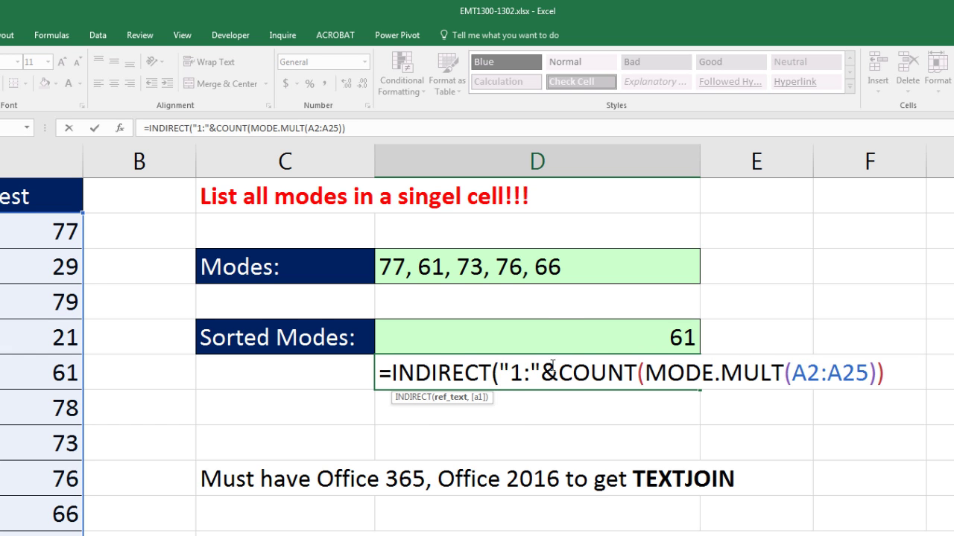
left_click(898, 378)
type(")")
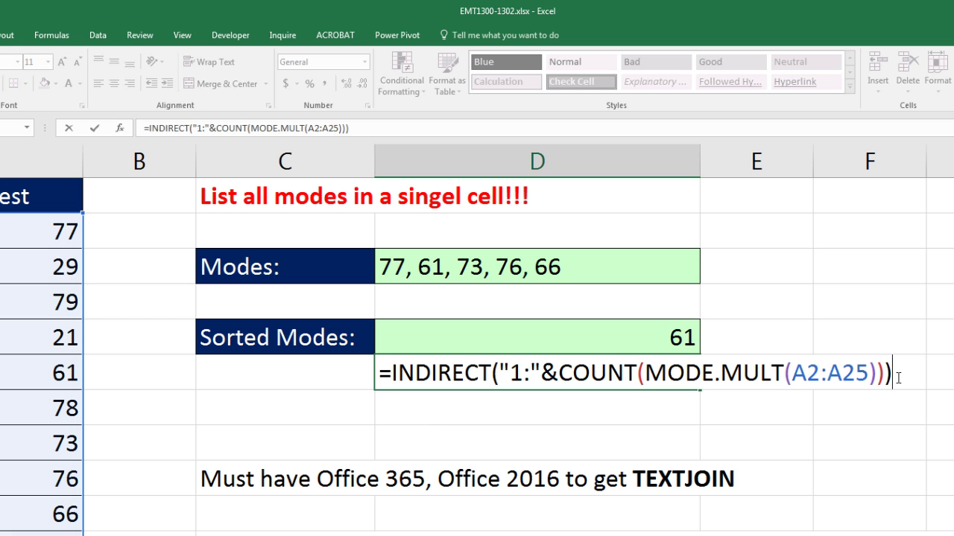
Try to evaluate the whole INDIRECT formula in D6 while editing it
left_click_drag(898, 378, 245, 382)
key("F9")
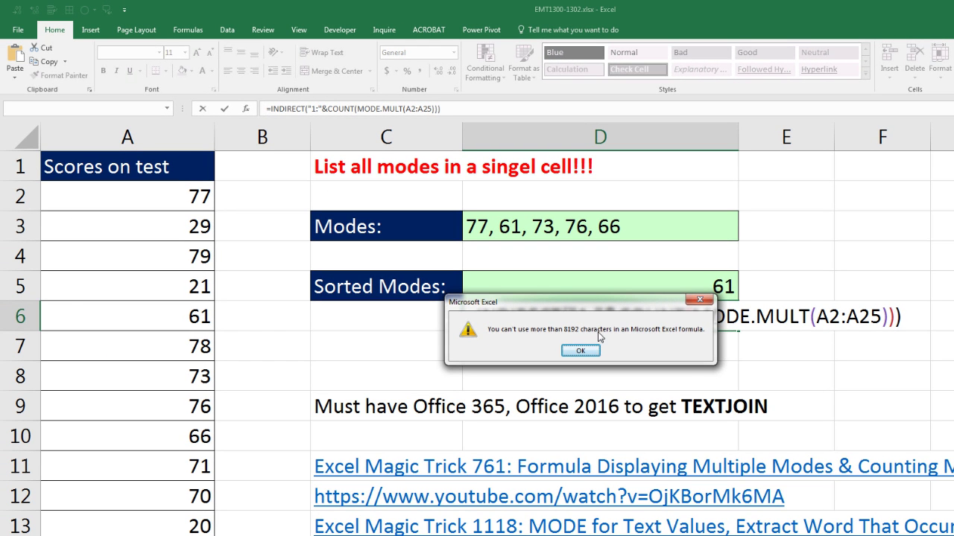
left_click(580, 349)
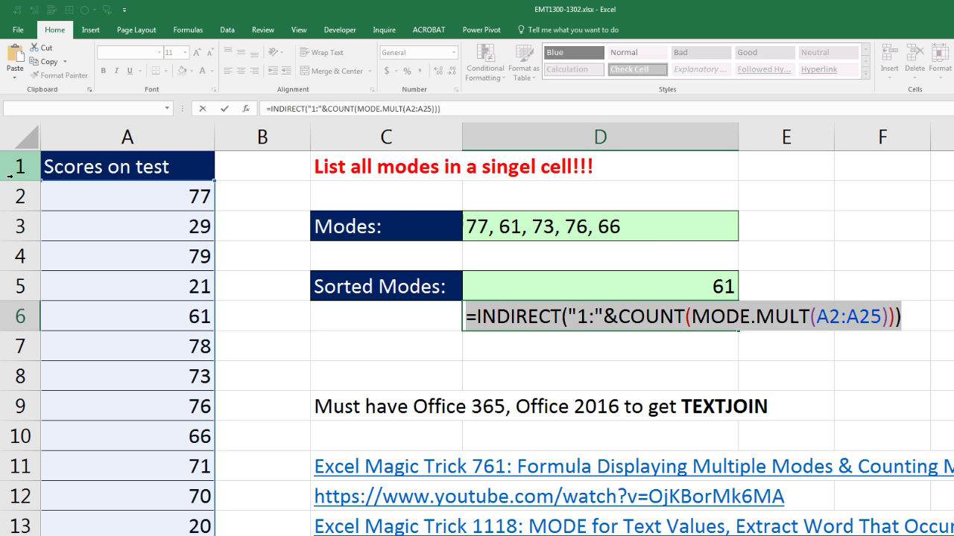
Wrap the INDIRECT formula in D6 in ROW so it reads =ROW(INDIRECT("1:"&COUNT(MODE.MULT(A2:A25))))
left_click(476, 317)
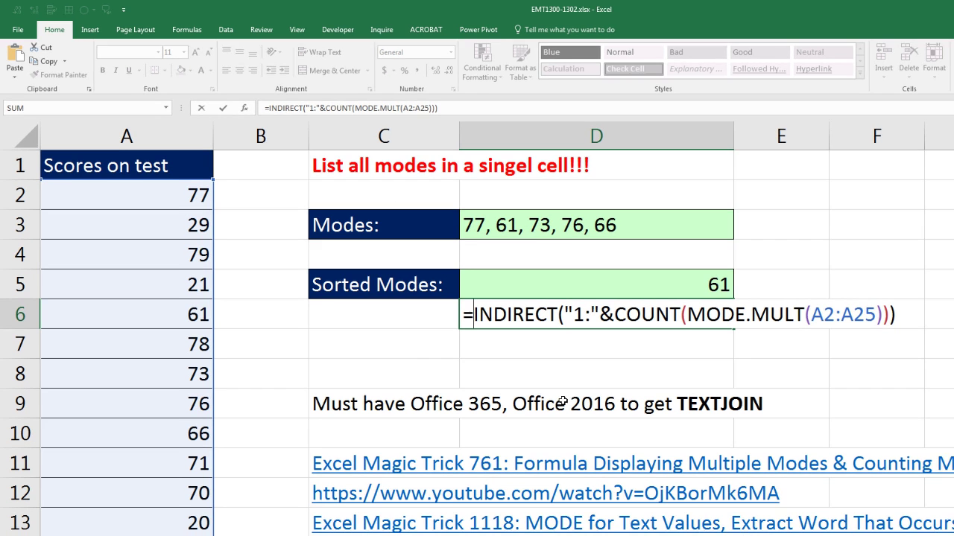
type("row")
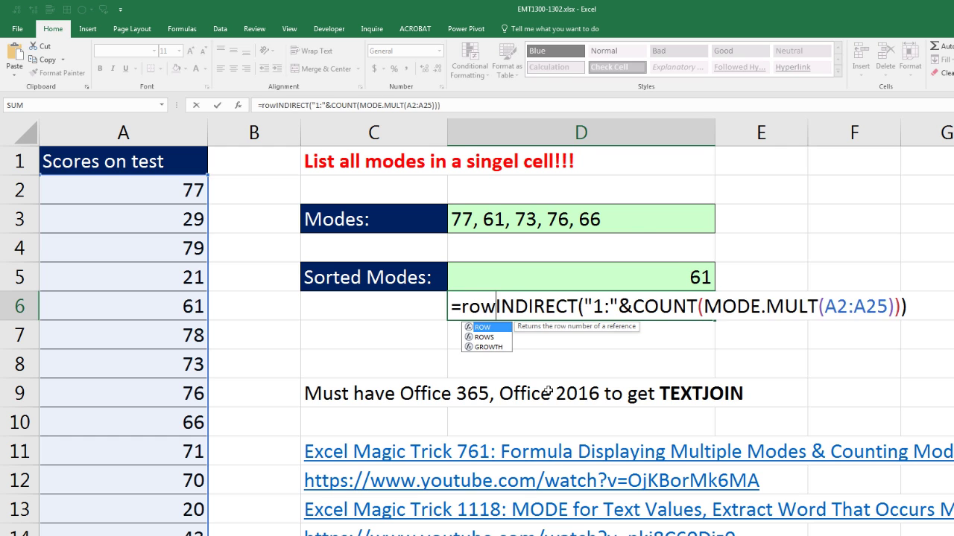
key("Tab")
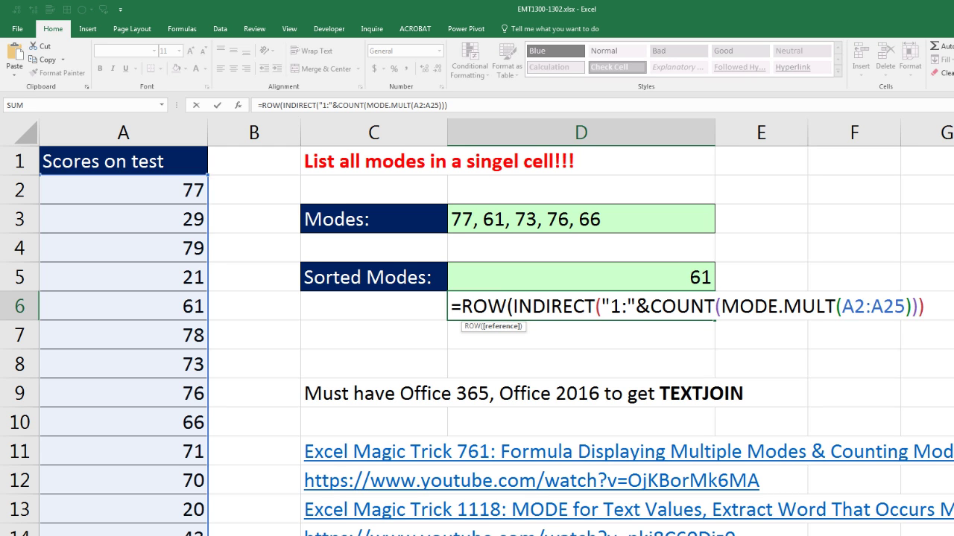
type(")")
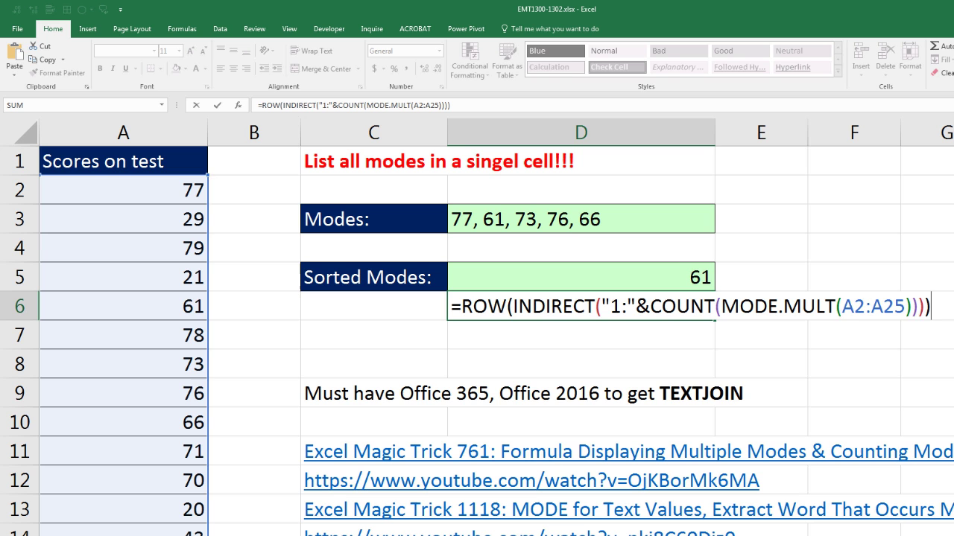
Evaluate the ROW formula in D6 to inspect its array, then revert it and enter the formula
left_click_drag(943, 308, 358, 292)
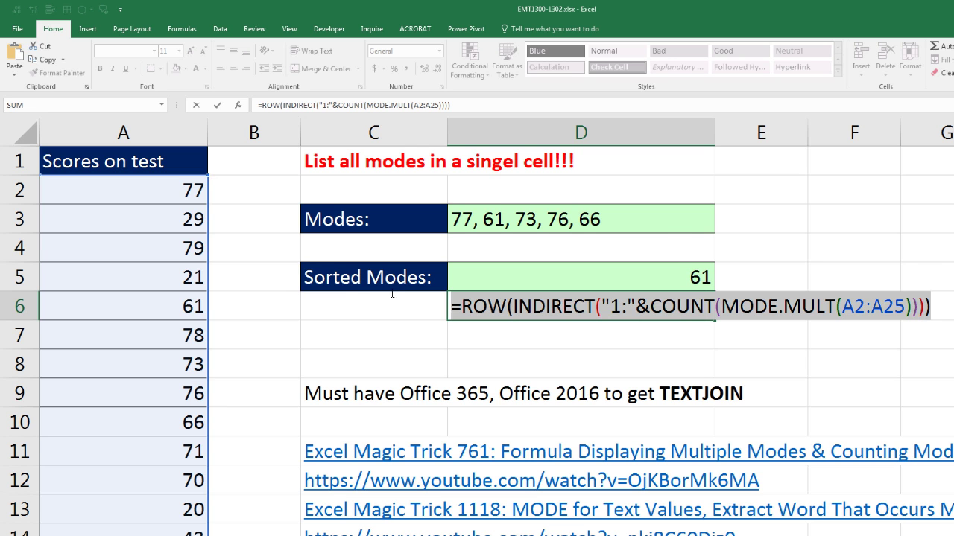
key("F9")
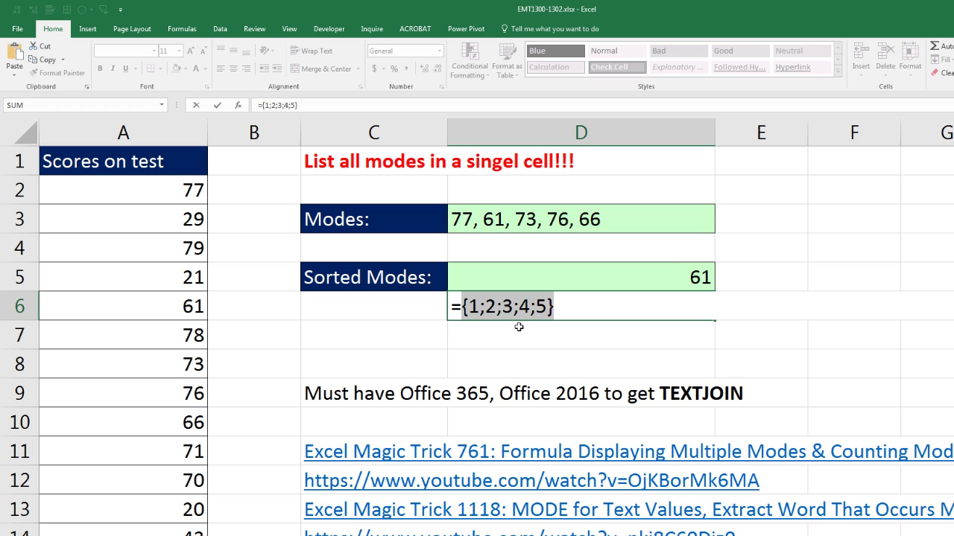
key("ctrl+z")
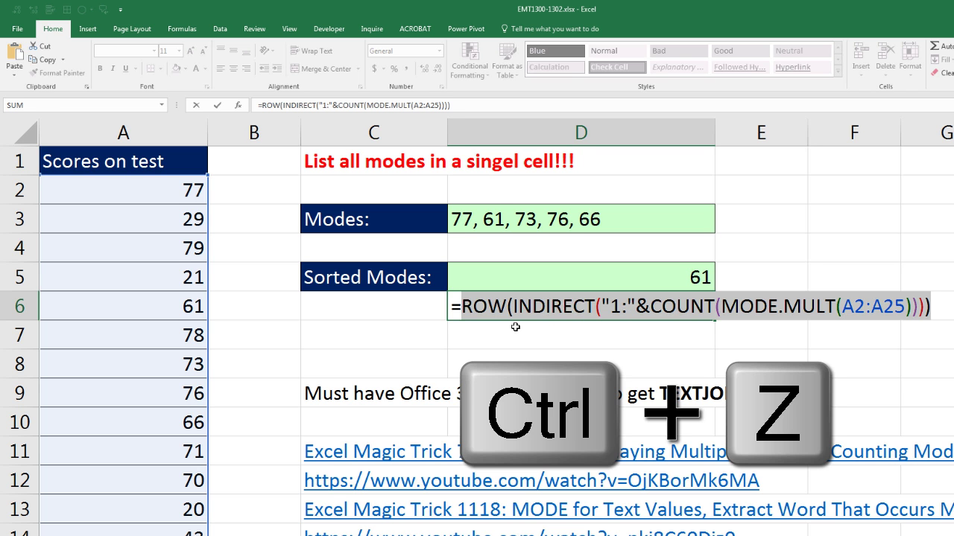
key("Return")
Change the test score in A3 to 77 to test the ROW formula with different data
left_click(163, 213)
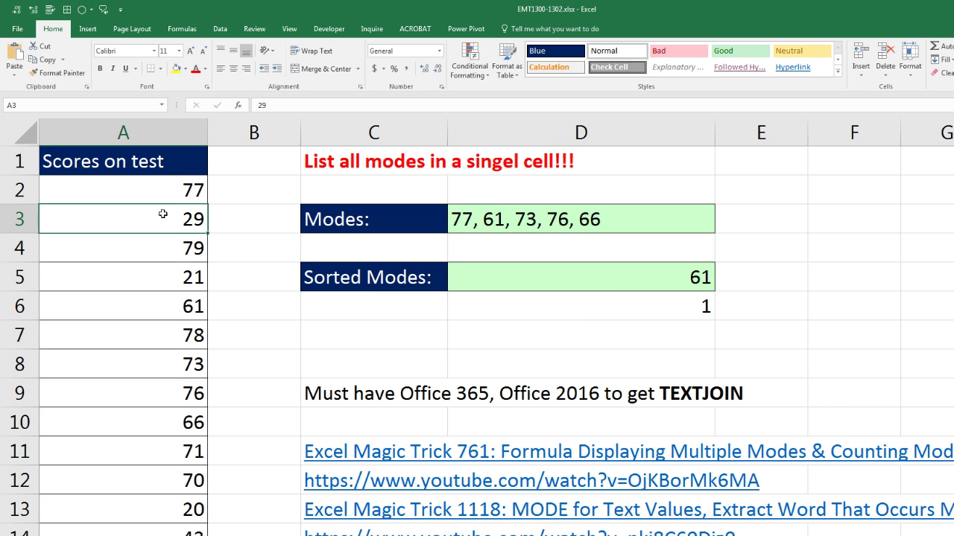
type("77")
key("Return")
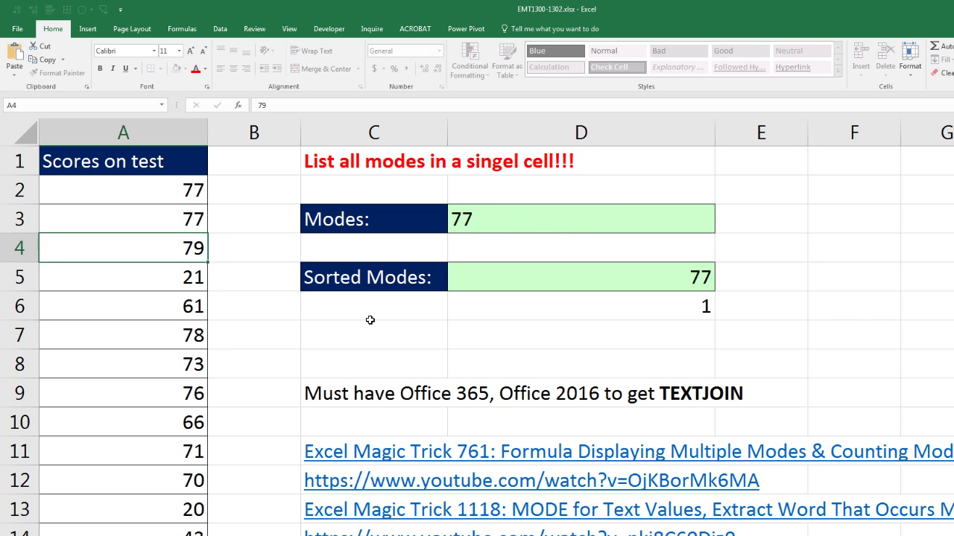
Evaluate the ROW formula in D6 against the changed scores, then revert it to the formula text
double_click(564, 313)
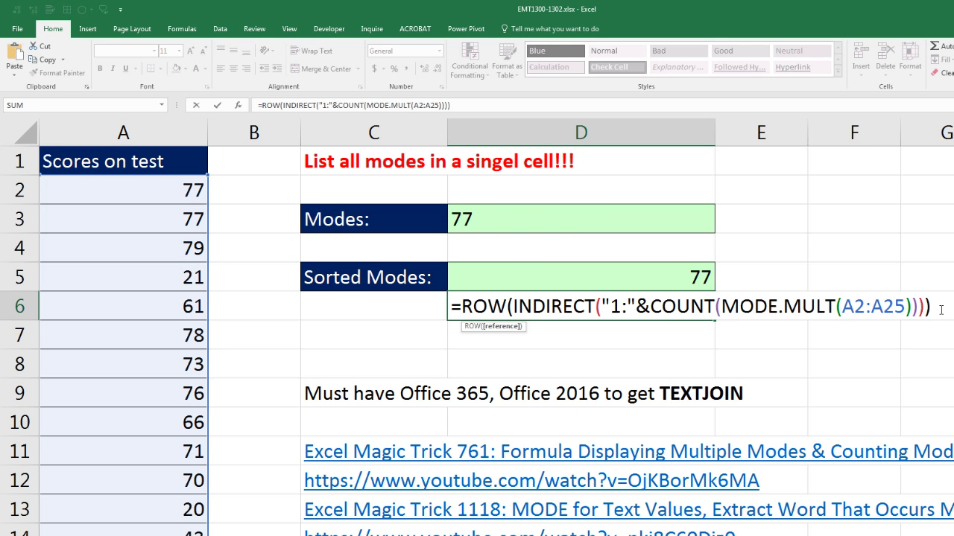
left_click_drag(941, 310, 266, 298)
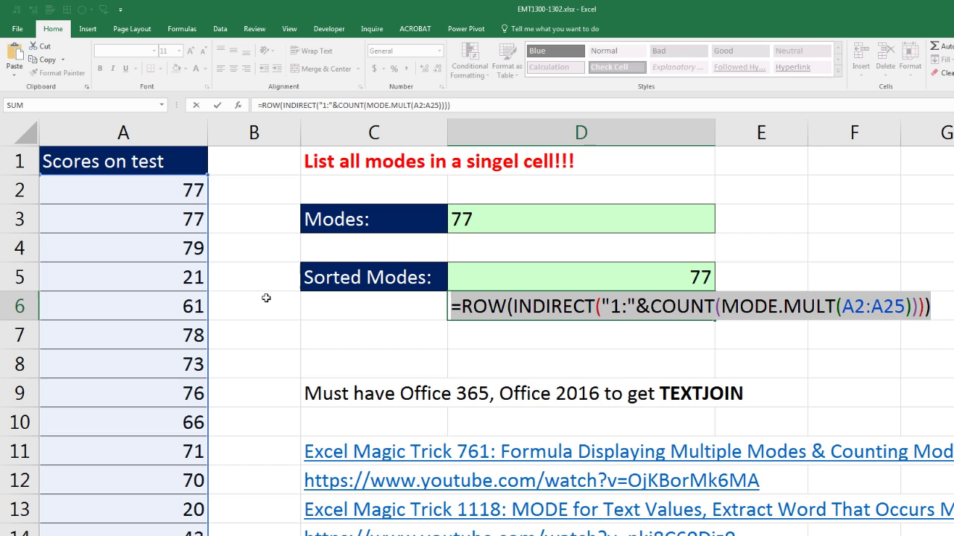
key("F9")
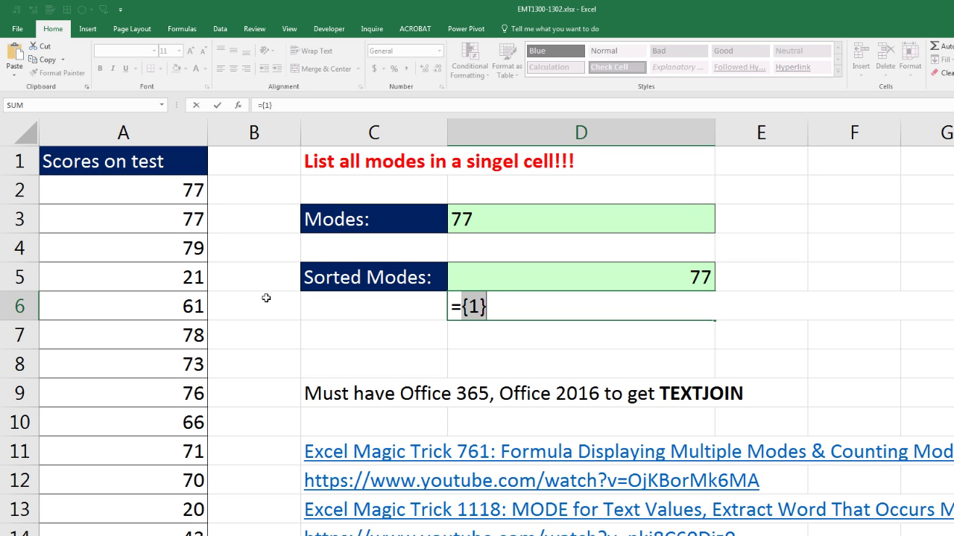
key("ctrl+z")
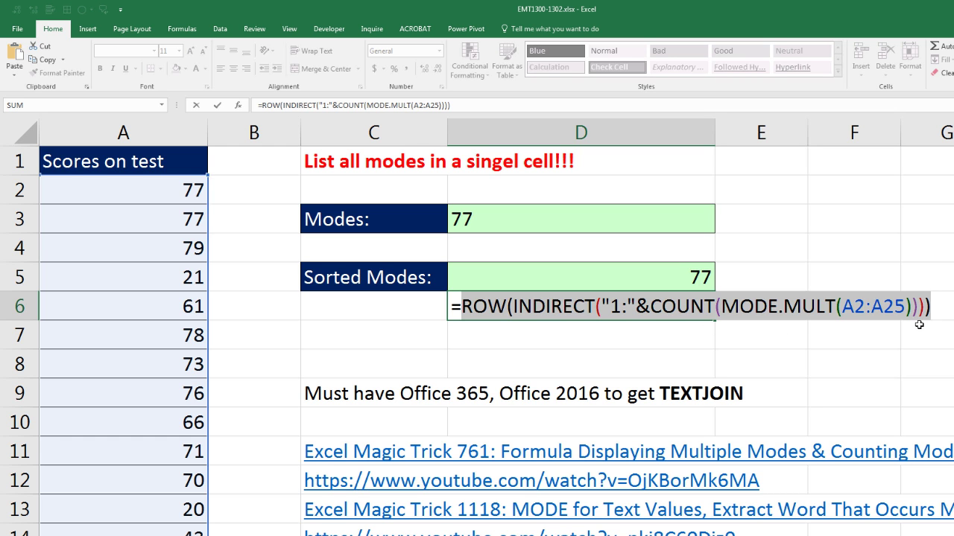
Copy the ROW(INDIRECT("1:"&COUNT(MODE.MULT(A2:A25)))) expression from D6, enter the cell, and undo the score change in A3
key("ctrl+c")
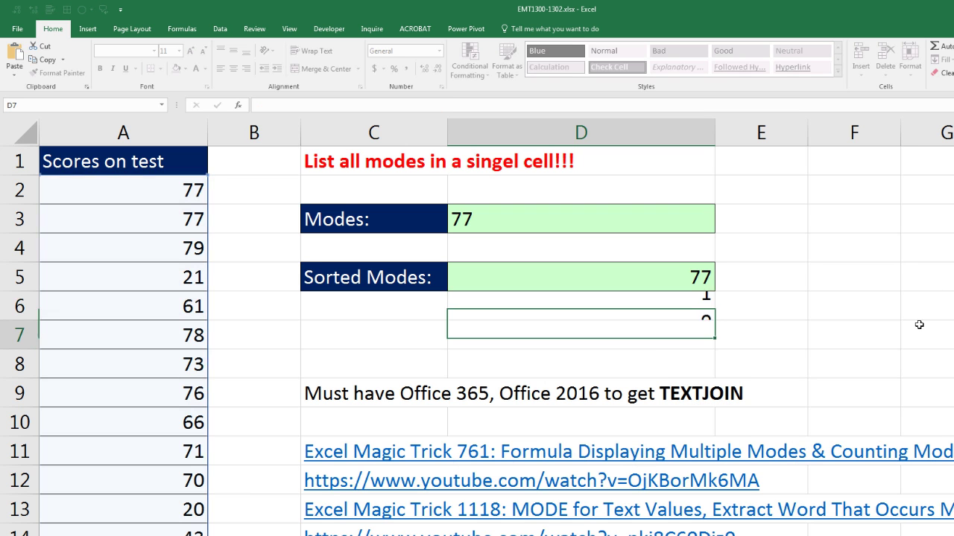
key("Return")
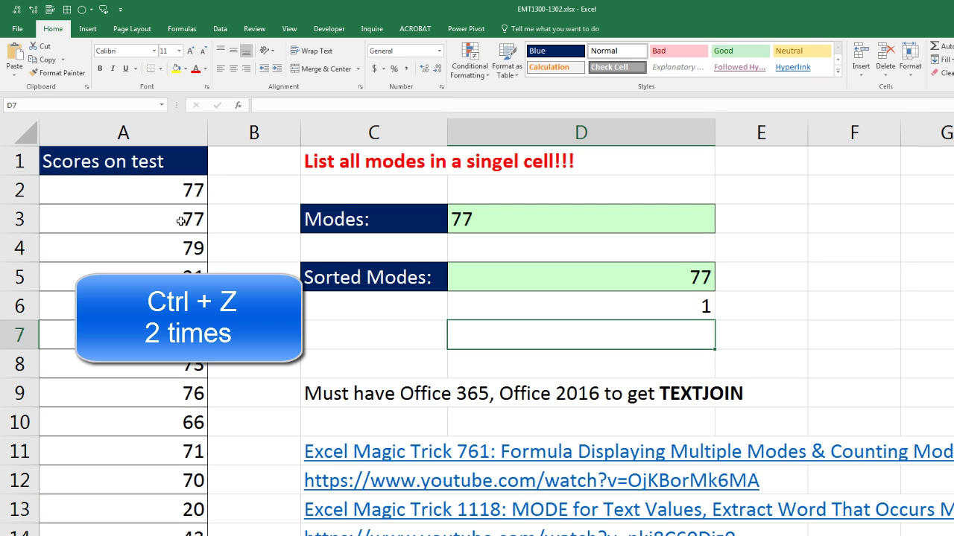
key("ctrl+z")
key("ctrl+z")
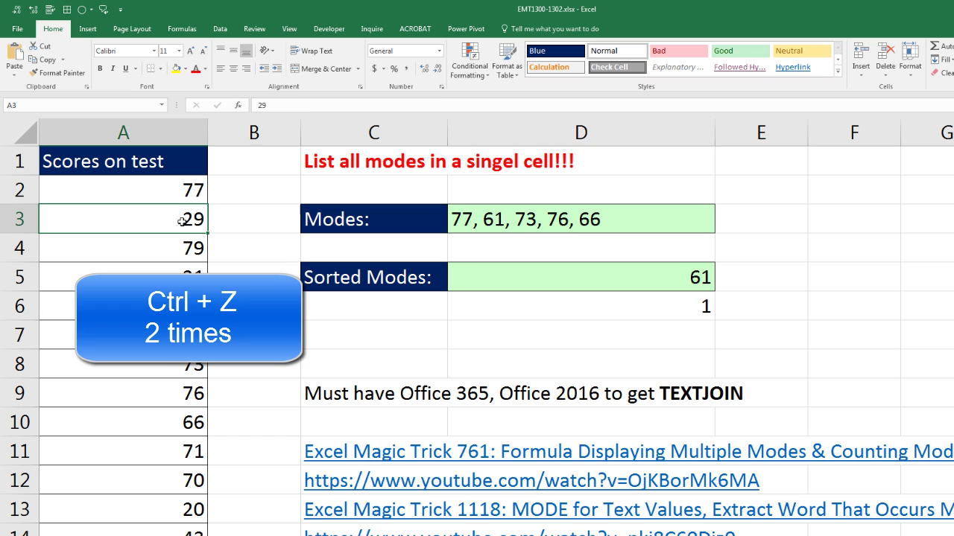
Replace the hard-coded {1,2,3,4,5} k argument of SMALL in D5 with the copied ROW(INDIRECT("1:"&COUNT(MODE.MULT(A2:A25)))) expression
double_click(558, 282)
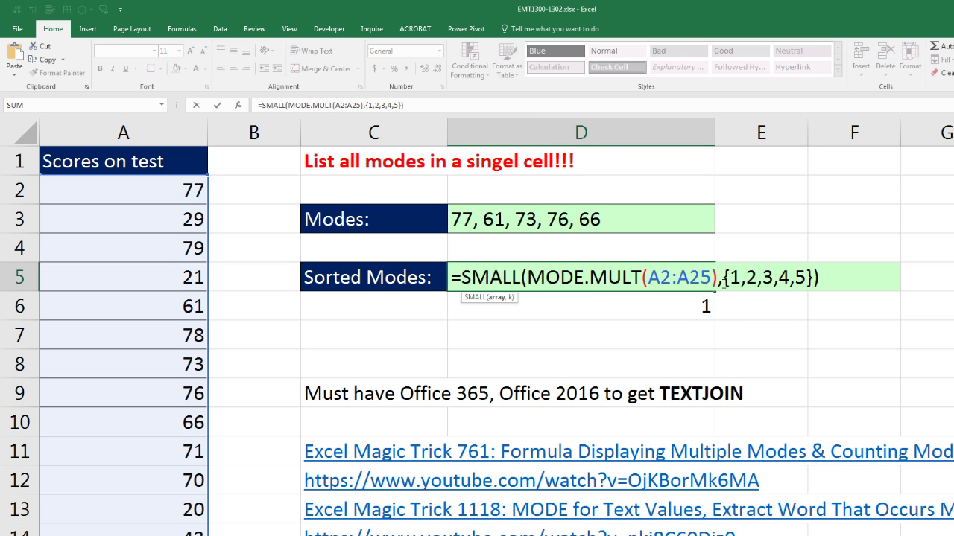
left_click(720, 282)
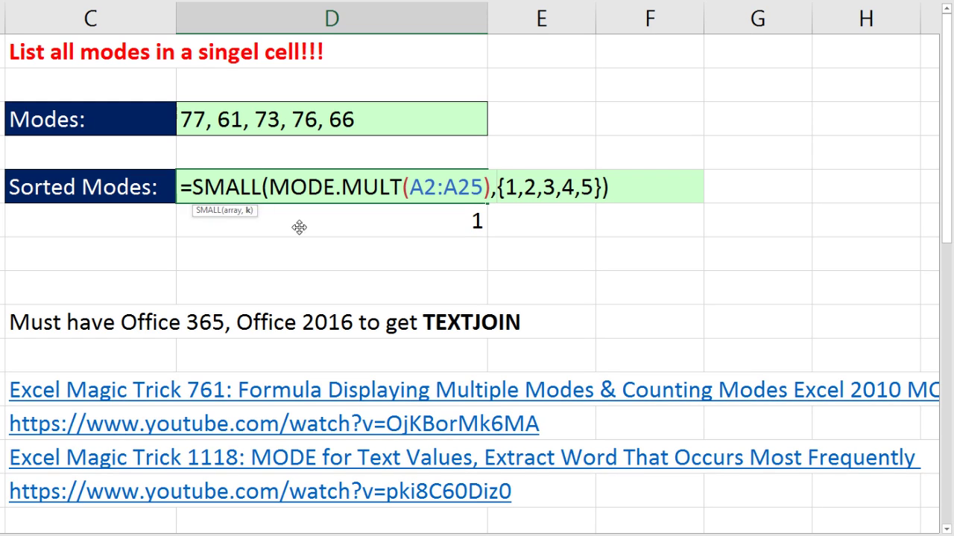
left_click_drag(298, 220, 596, 254)
left_click(588, 251)
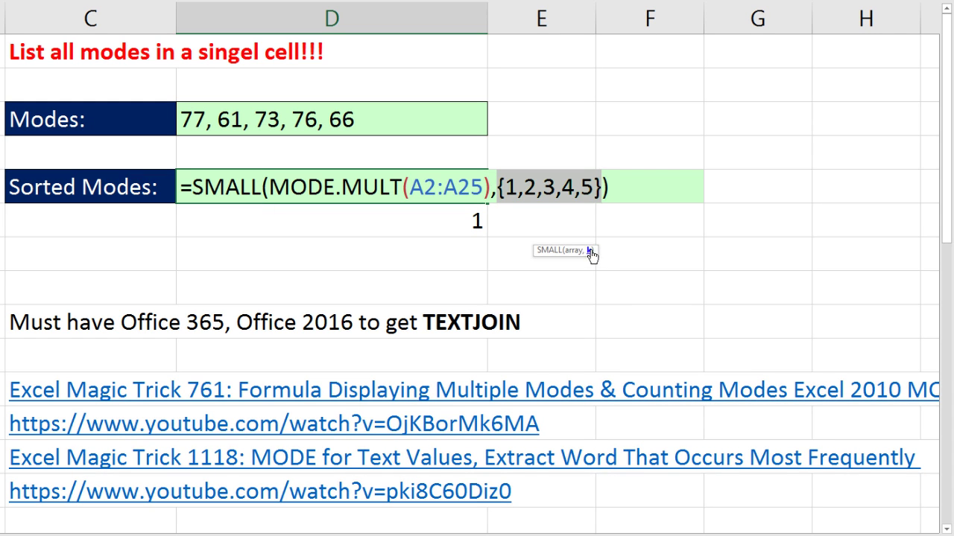
key("ctrl+v")
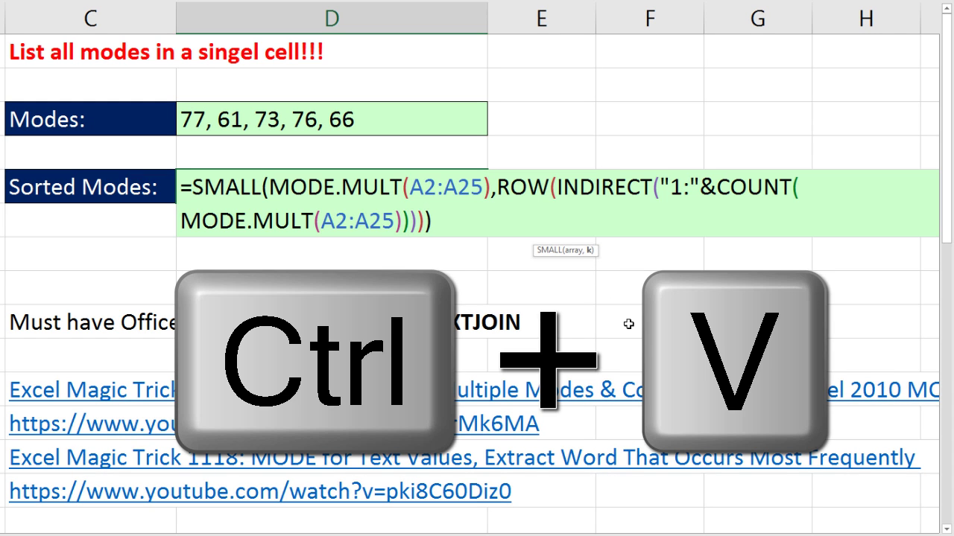
Evaluate the entire SMALL formula in D5 to inspect its array, then revert it to the formula text
left_click(588, 251)
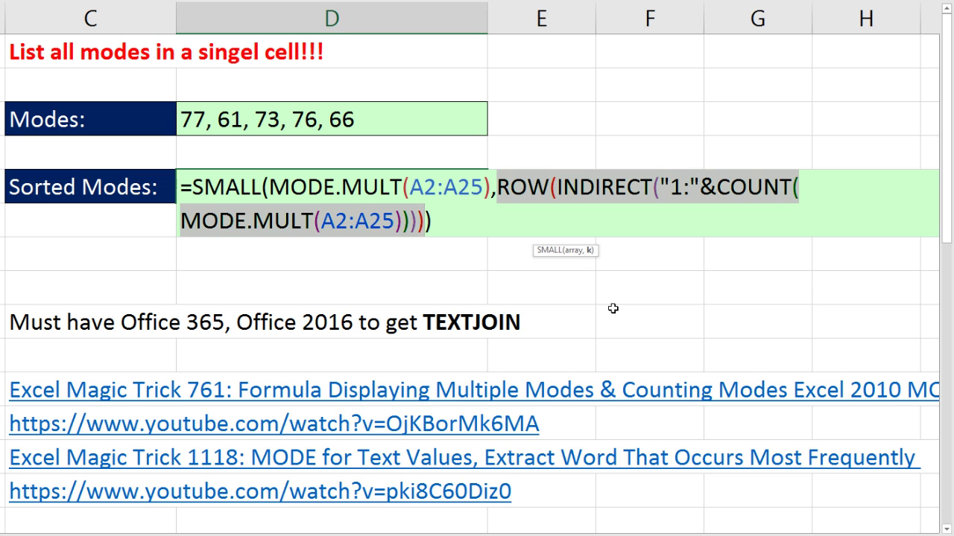
left_click_drag(441, 223, 3, 141)
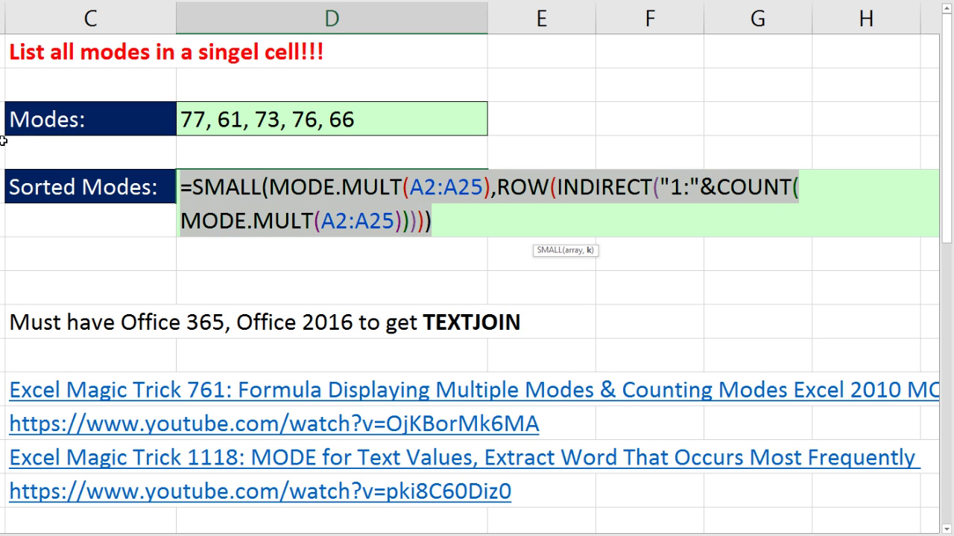
key("F9")
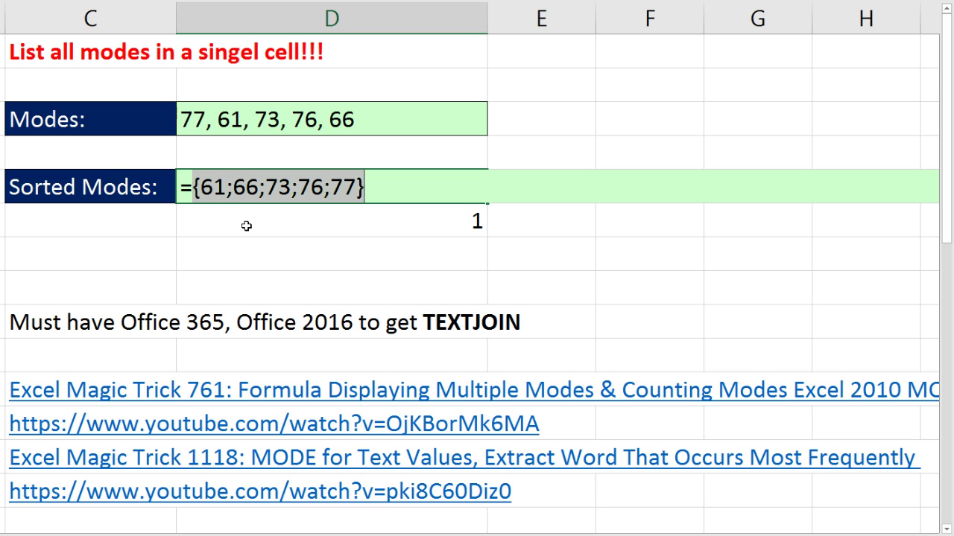
key("ctrl+z")
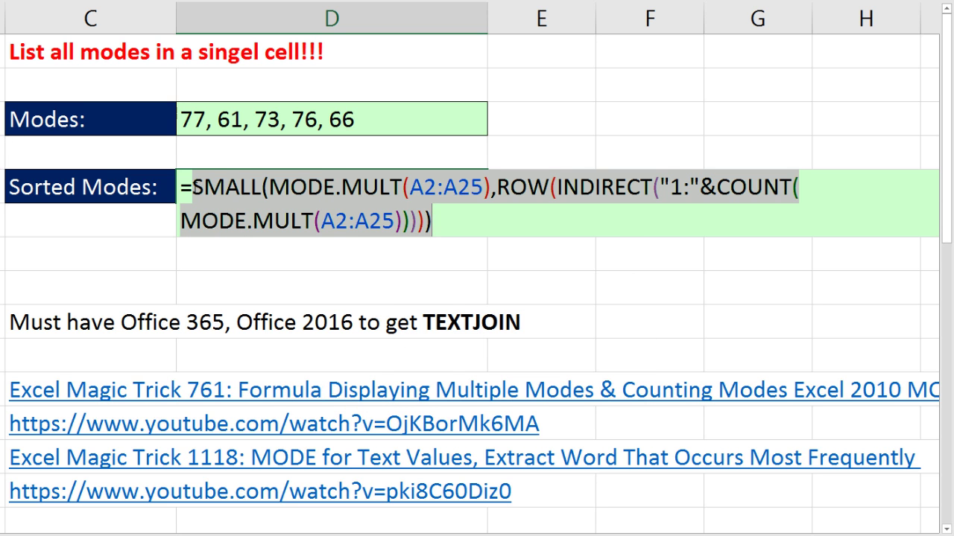
Insert TEXTJOIN in front of SMALL in D5 with ", " as the delimiter and the ignore_empty argument left blank
key("Left")
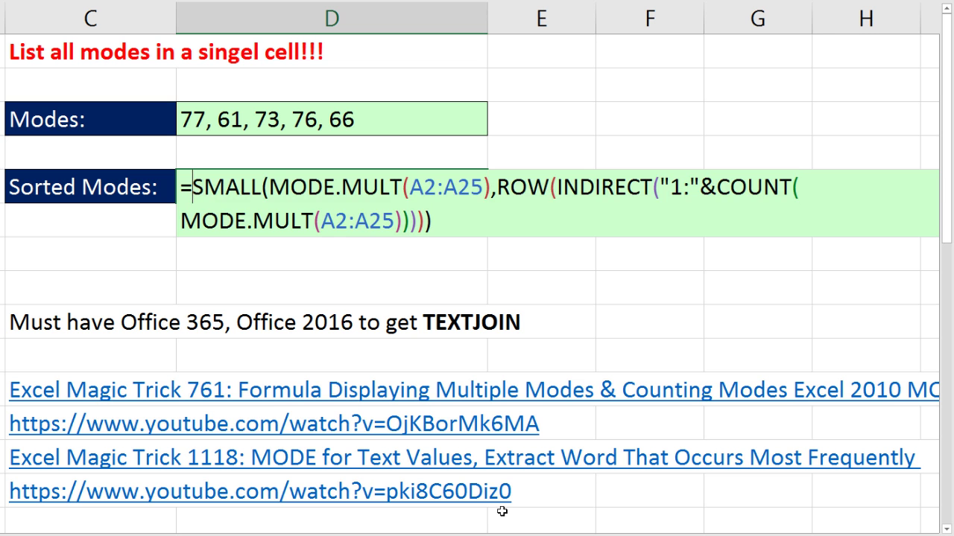
type("text")
key("Tab")
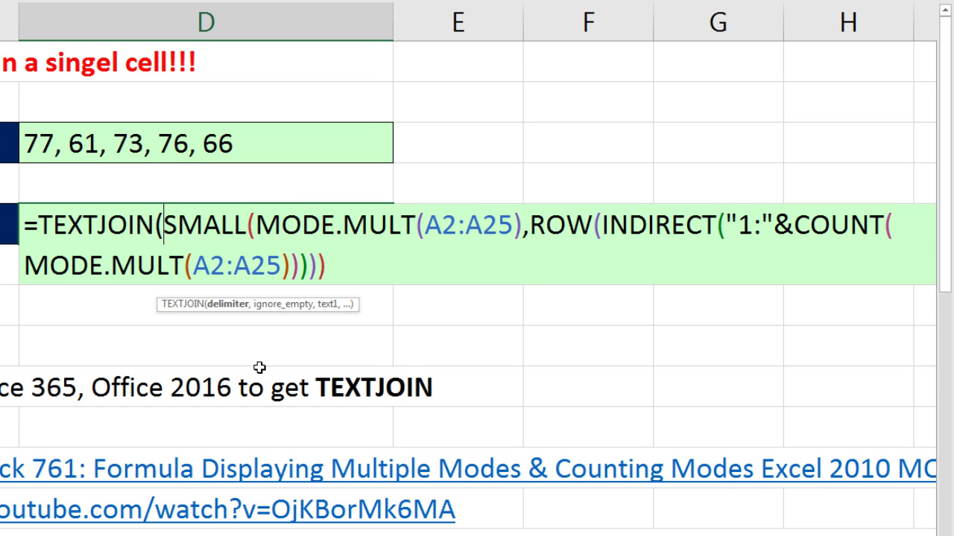
type("\", ")
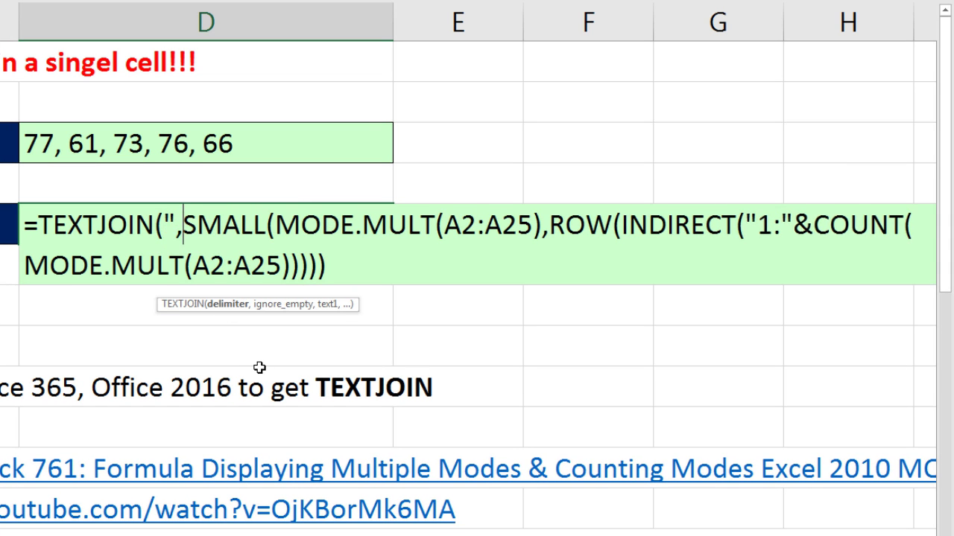
type("\",")
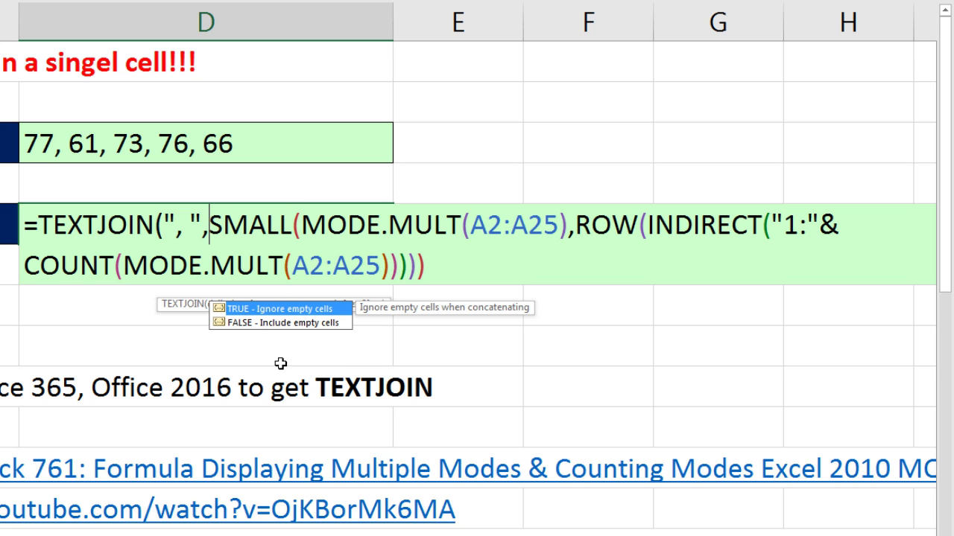
type(",")
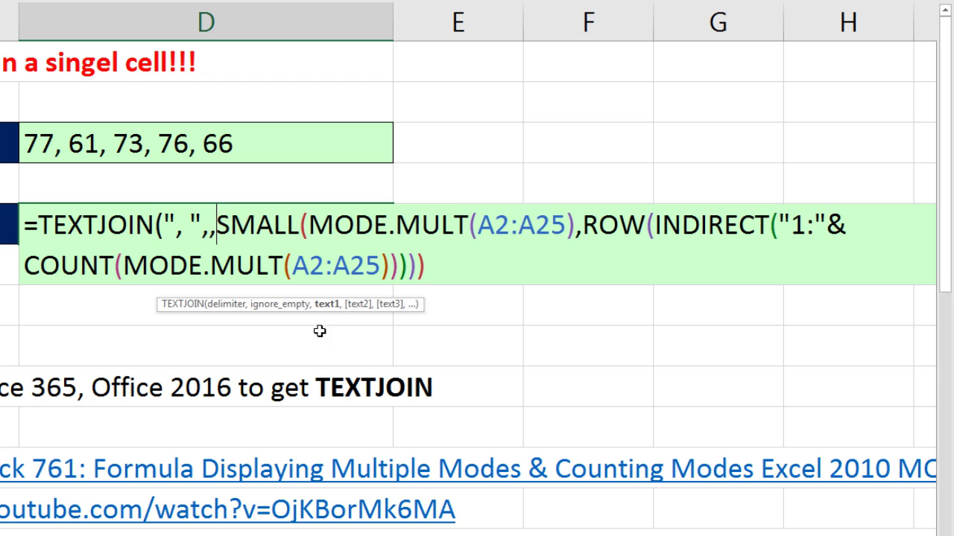
Close the TEXTJOIN function after the SMALL expression in D5 and enter the formula as an array formula
key("ctrl+shift+End")
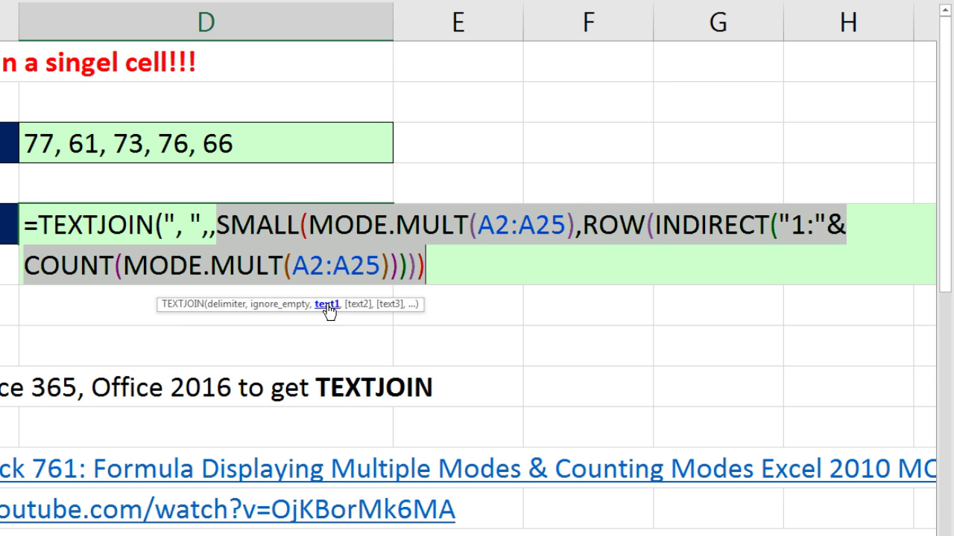
left_click(432, 267)
type(")")
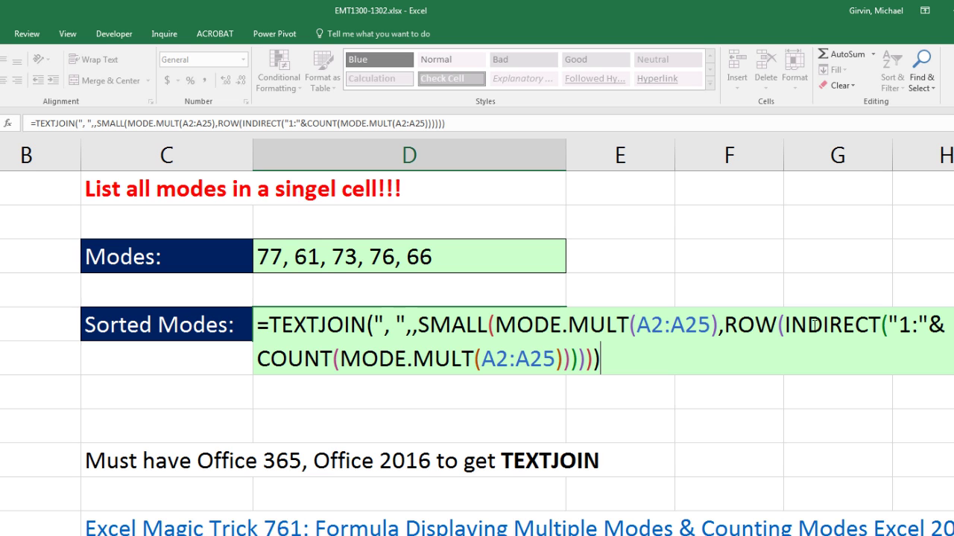
left_click(807, 325)
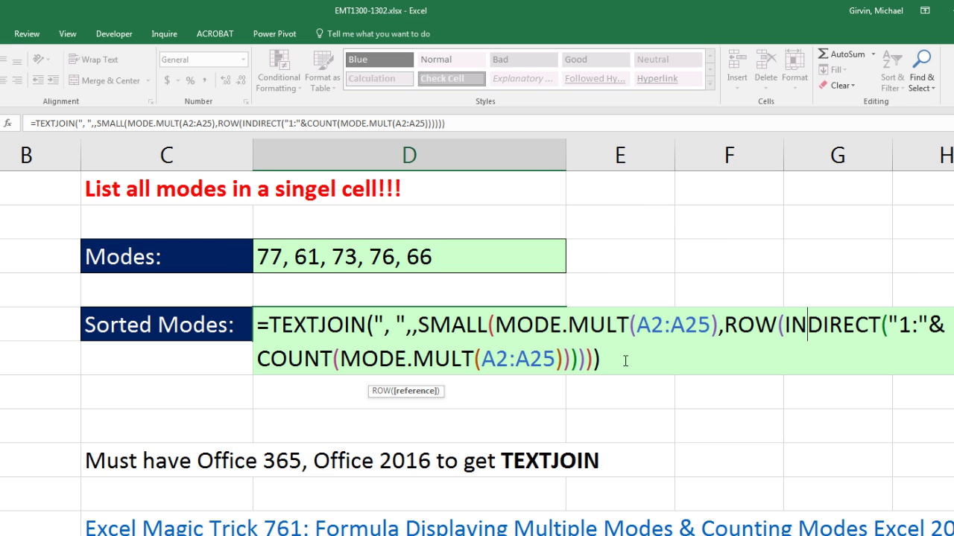
key("ctrl+shift+Return")
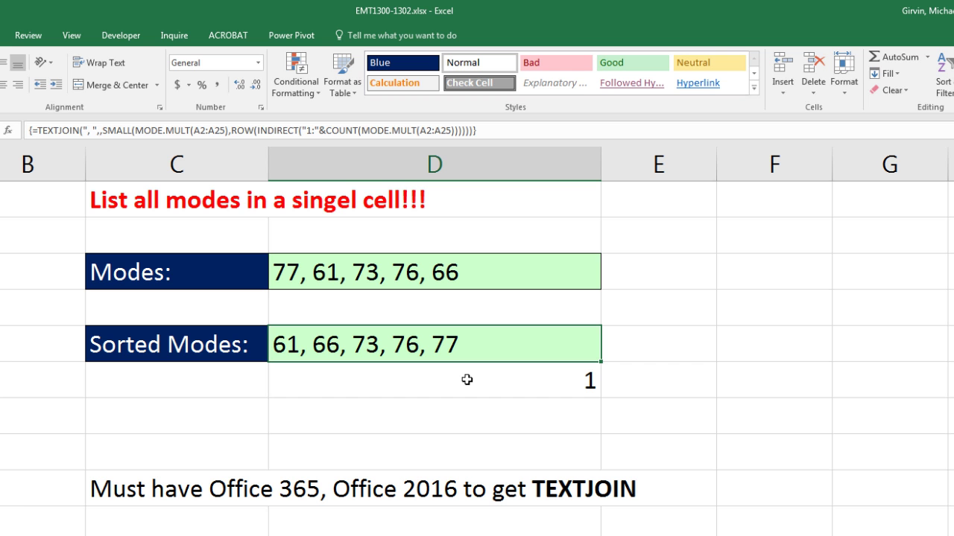
Reopen the D5 formula and insert the INDEX function directly in front of SMALL in TEXTJOIN's text1 argument
double_click(380, 347)
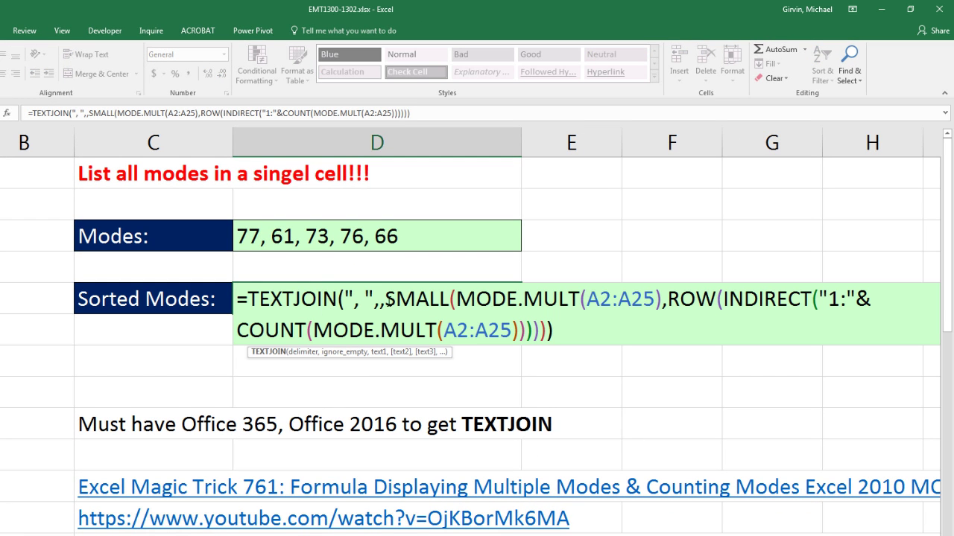
left_click(379, 352)
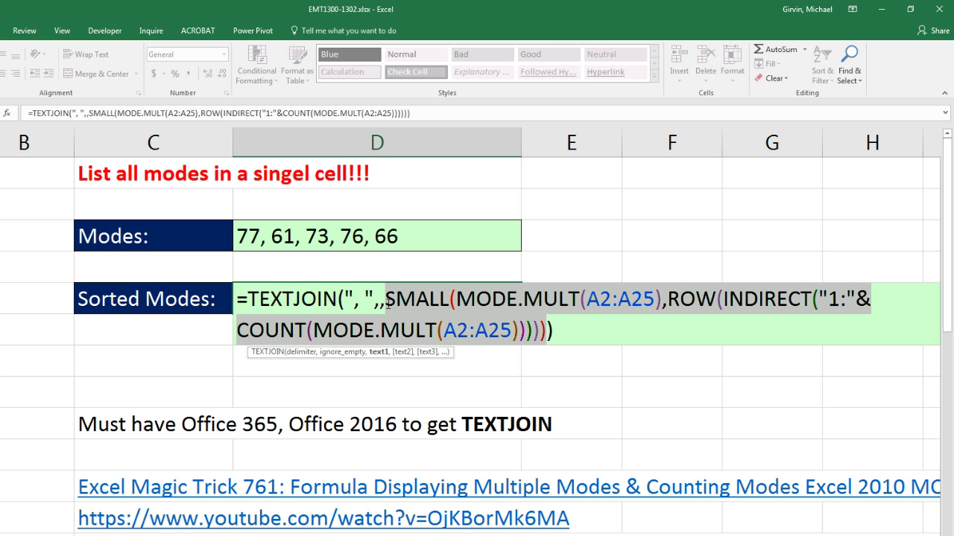
left_click(387, 300)
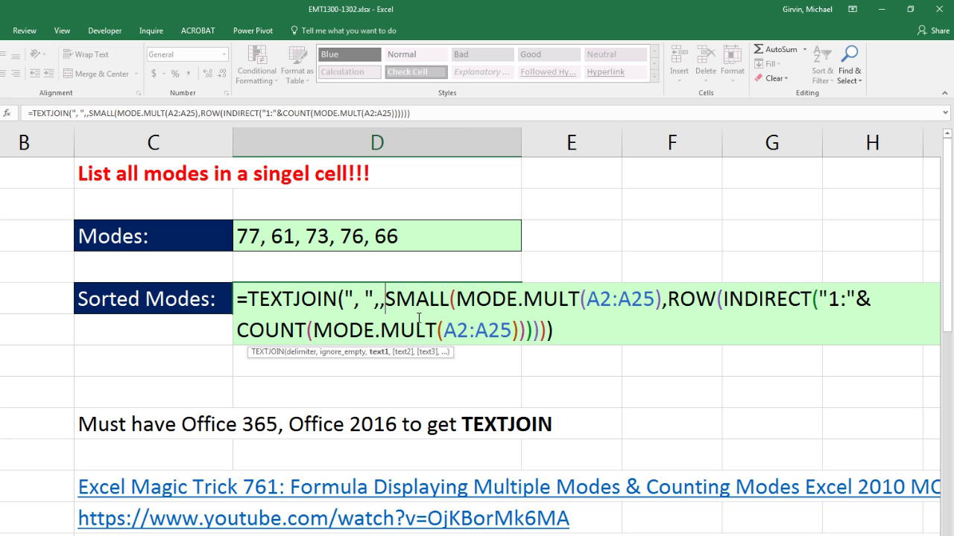
type("ind")
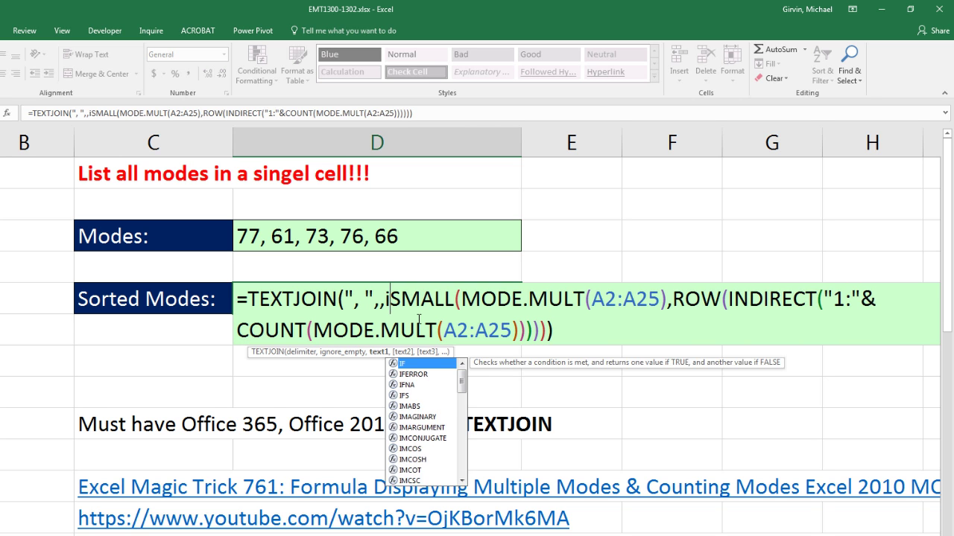
type("e")
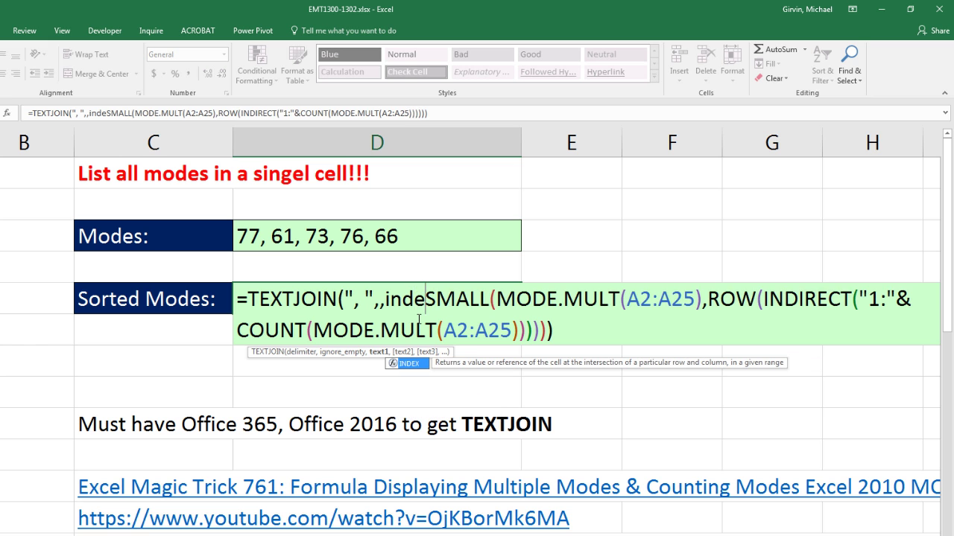
key("Tab")
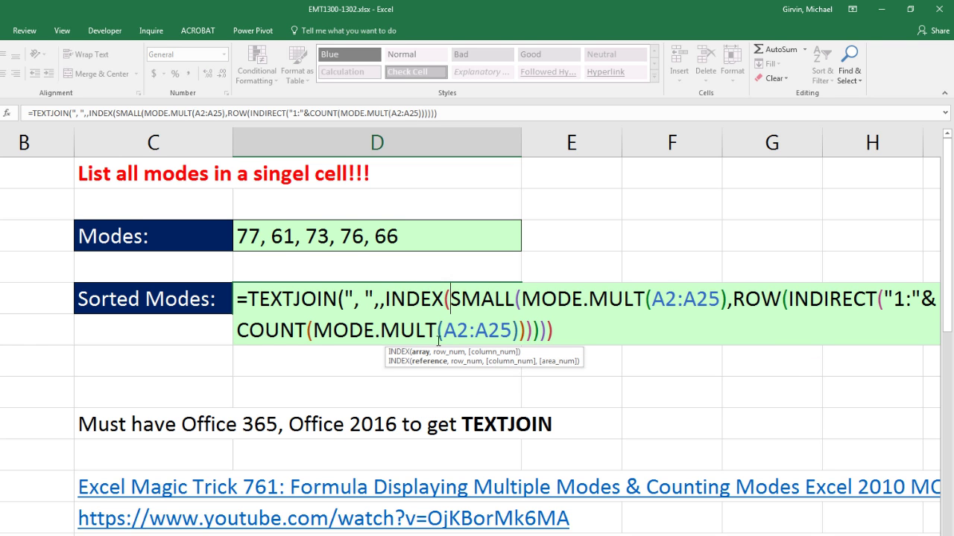
Set INDEX's row_num to 0 after the SMALL expression, close both functions, and enter D5 as a regular formula
left_click(418, 352)
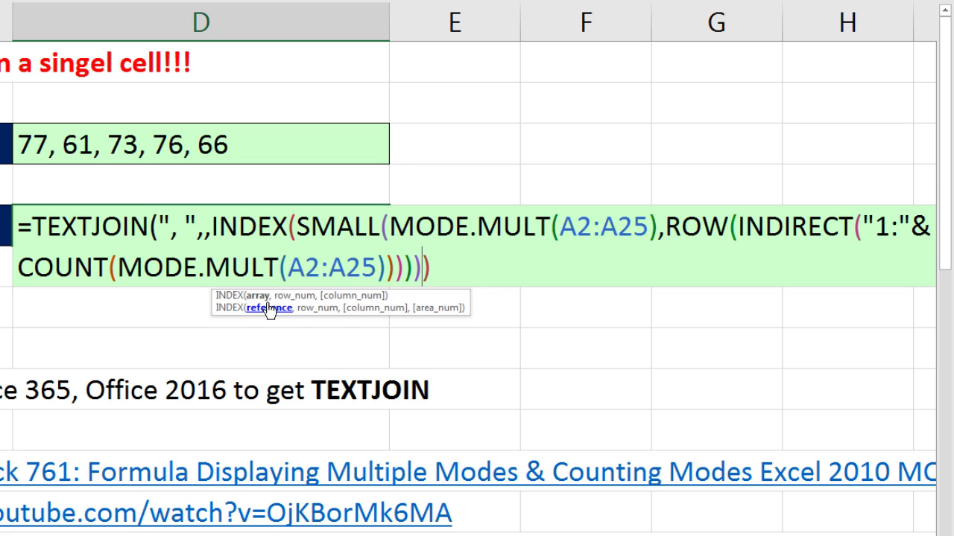
type(",")
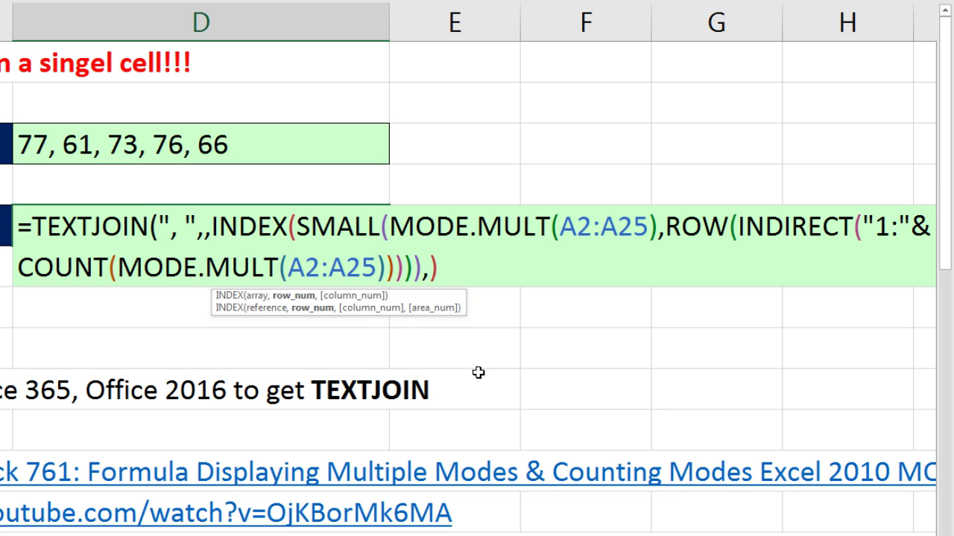
type("0")
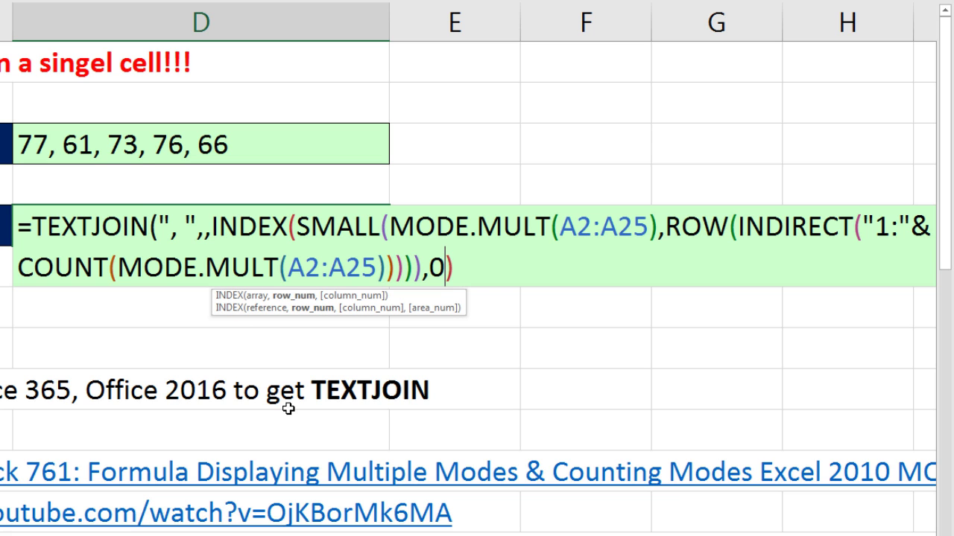
type(")")
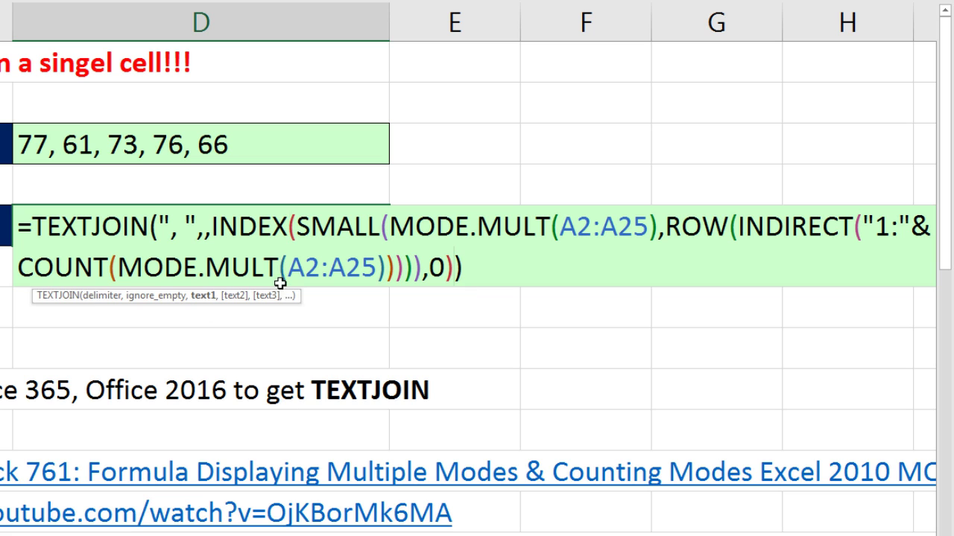
left_click(295, 231)
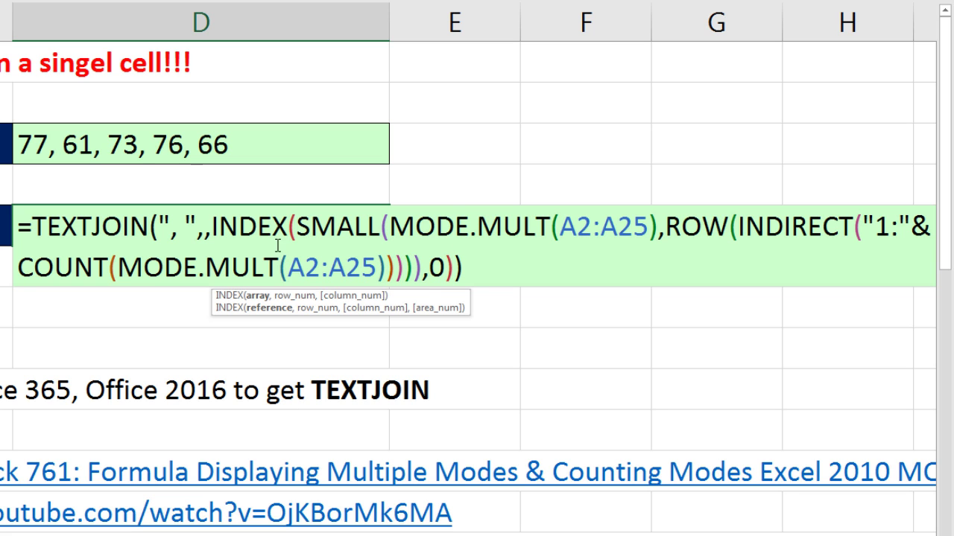
left_click(429, 268)
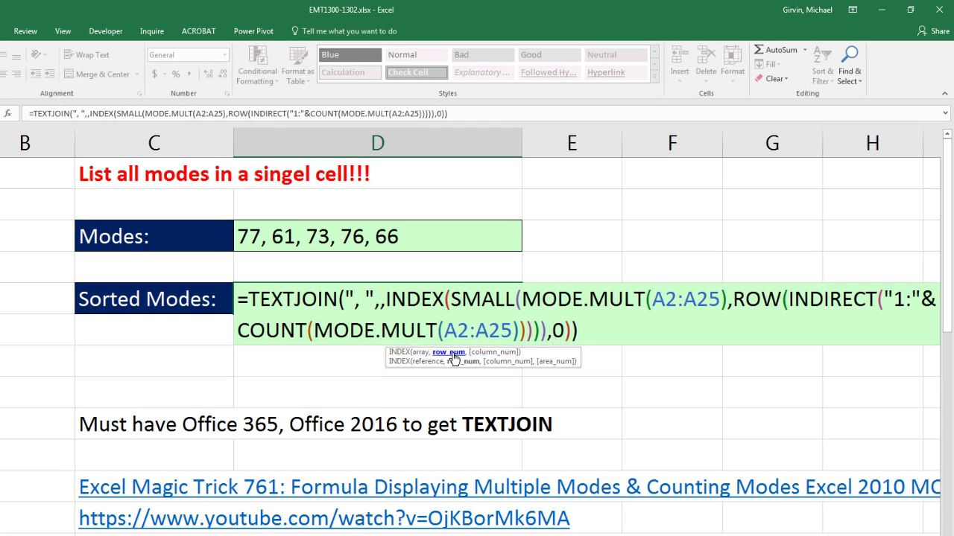
key("Return")
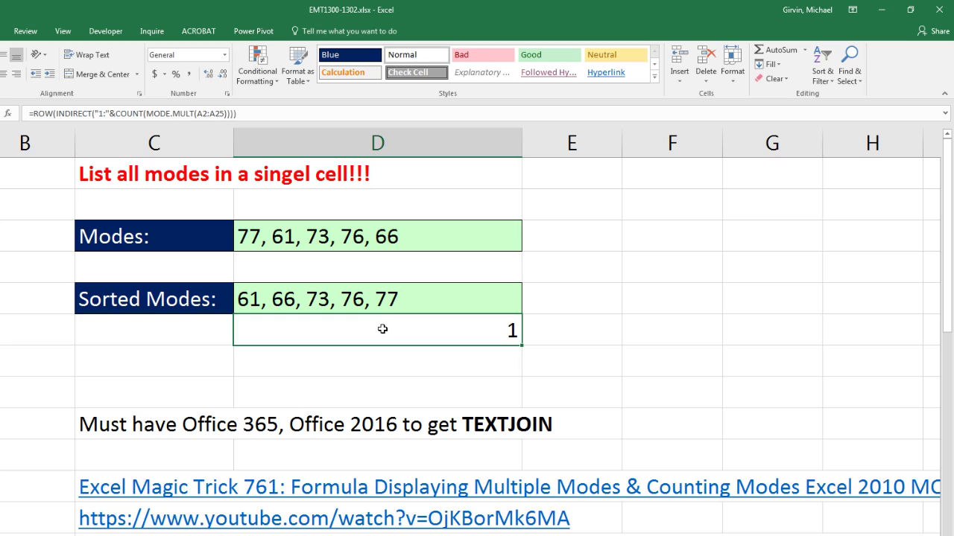
Review the completed TEXTJOIN and INDEX formula in D5, leaving D5 selected with the formula entered
left_click(374, 304)
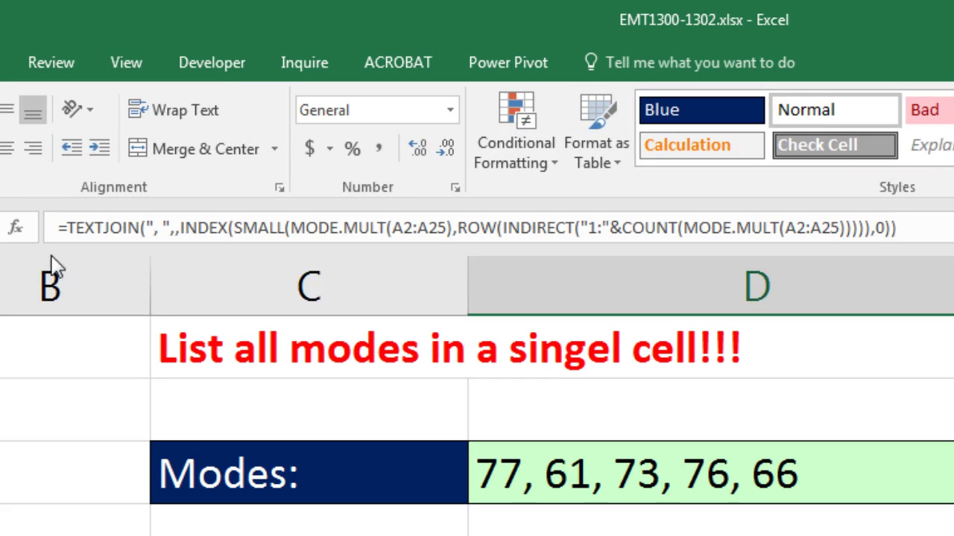
left_click(889, 267)
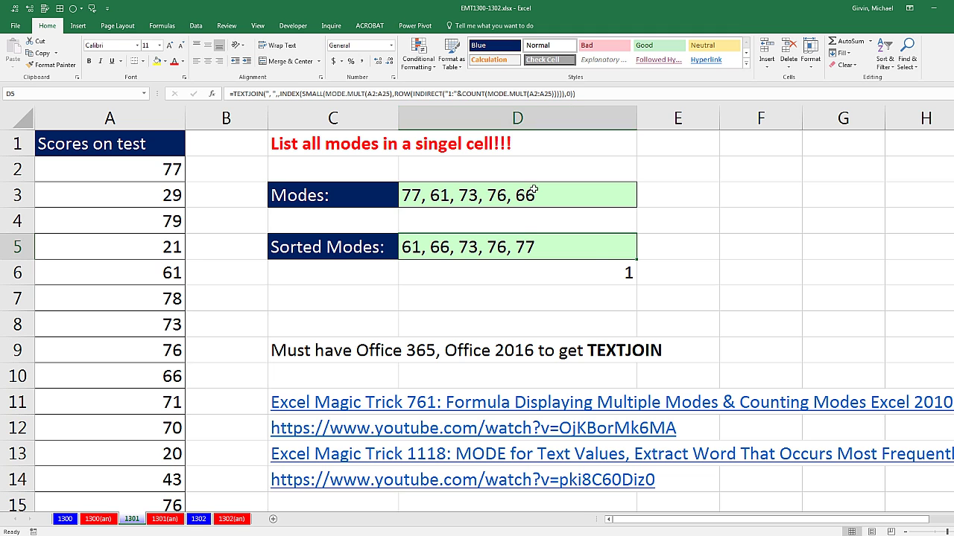
double_click(511, 248)
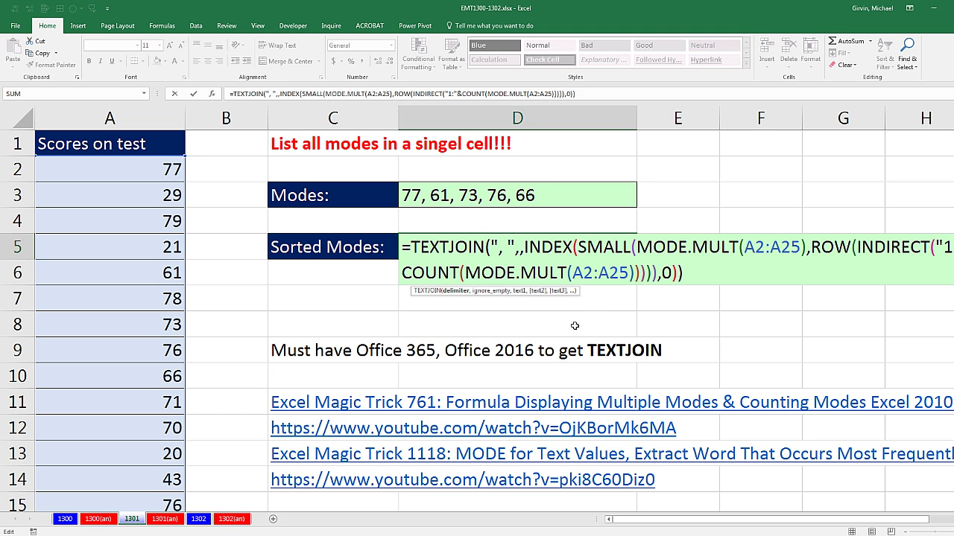
key("ctrl+Return")
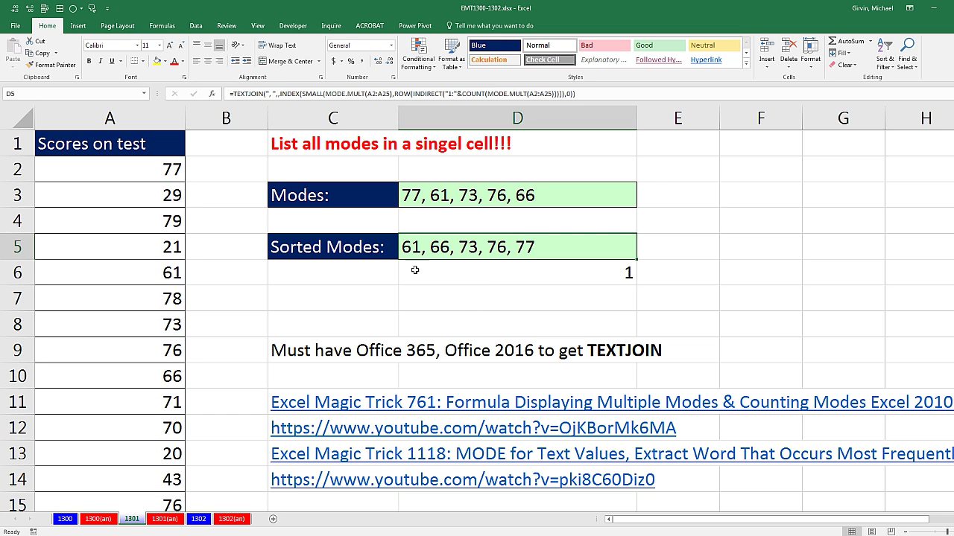